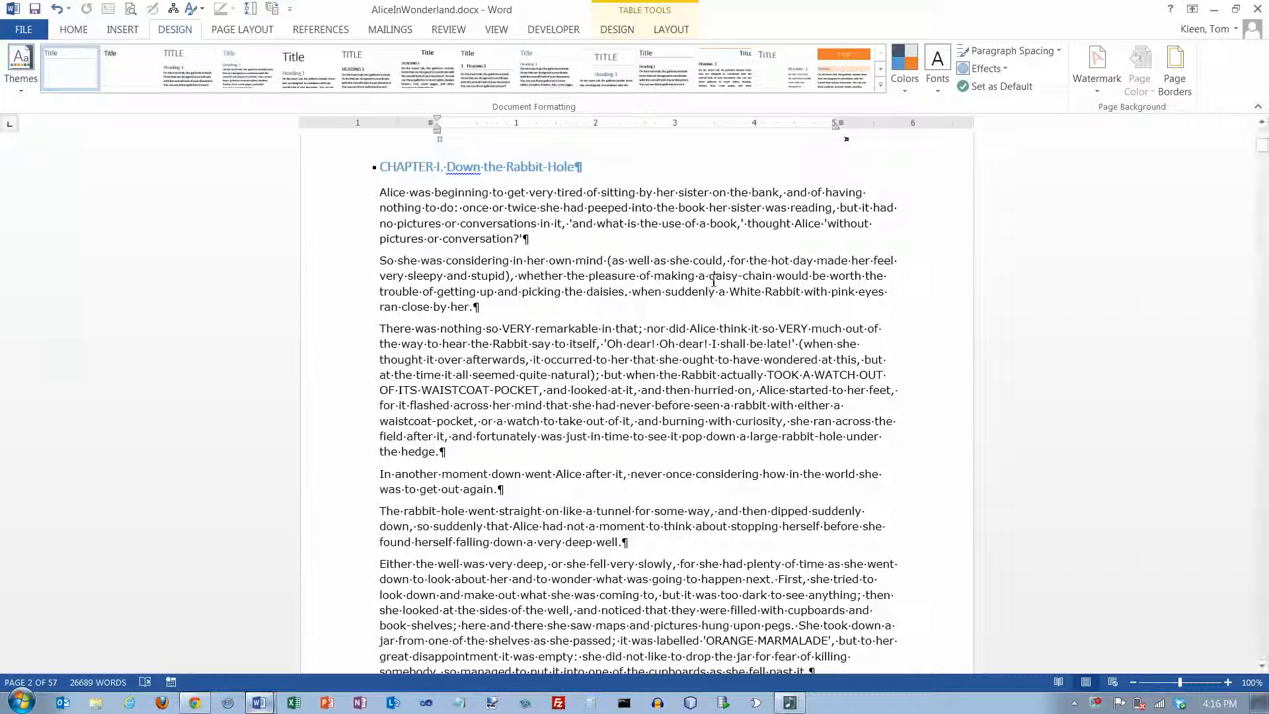
# Select Chapter I's opening paragraph and switch to the Home ribbon's formatting commands.
pyautogui.click(646, 206)
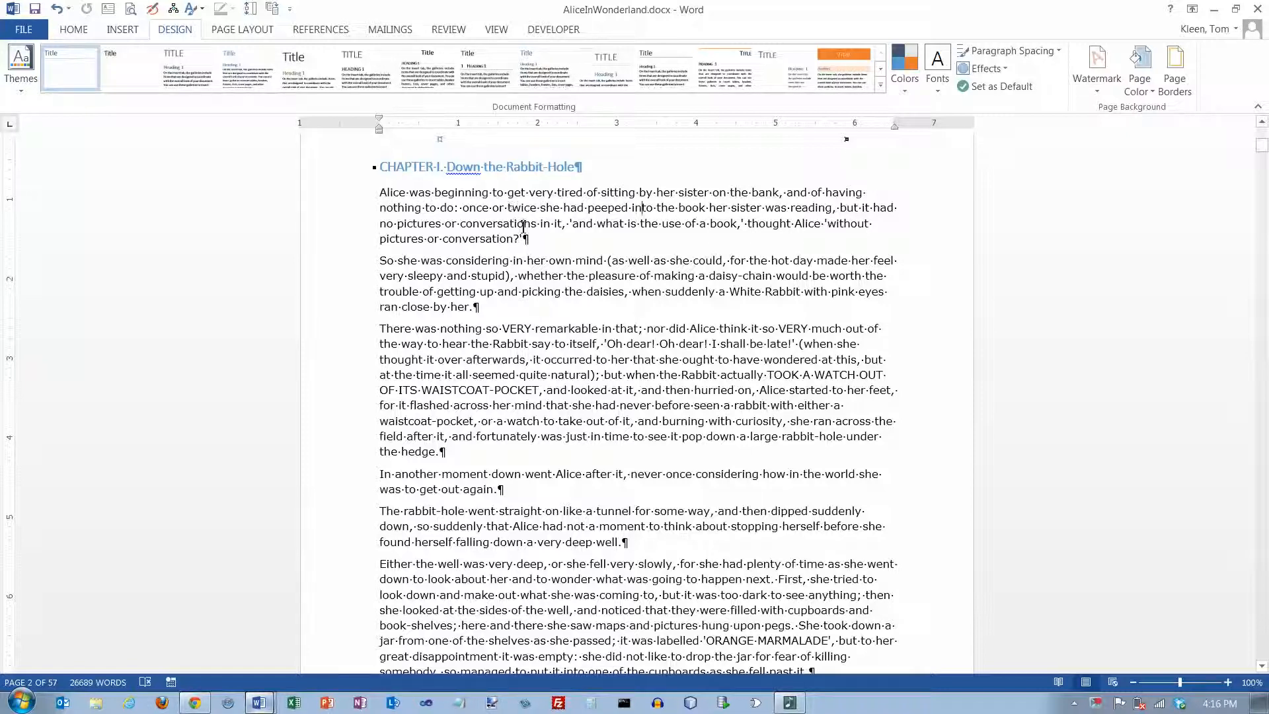
pyautogui.scroll(5, 521, 227)
pyautogui.scroll(5, 522, 227)
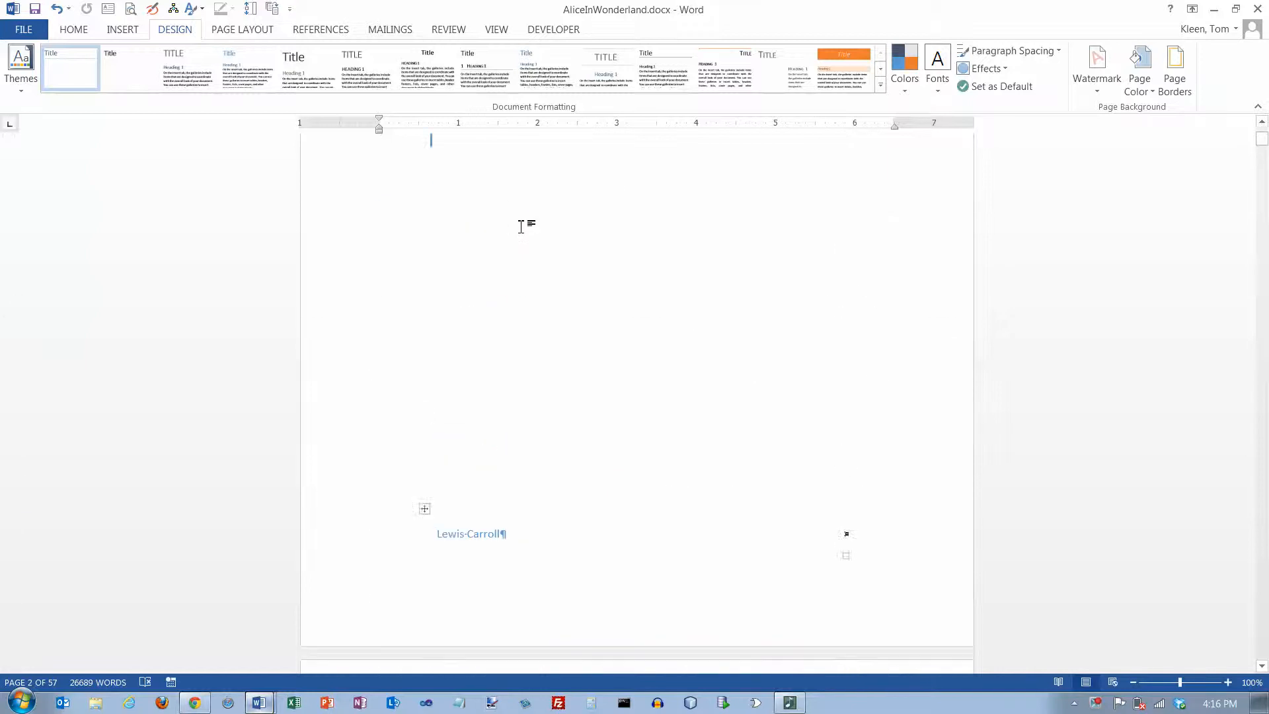
pyautogui.scroll(-5, 523, 228)
pyautogui.scroll(-5, 522, 227)
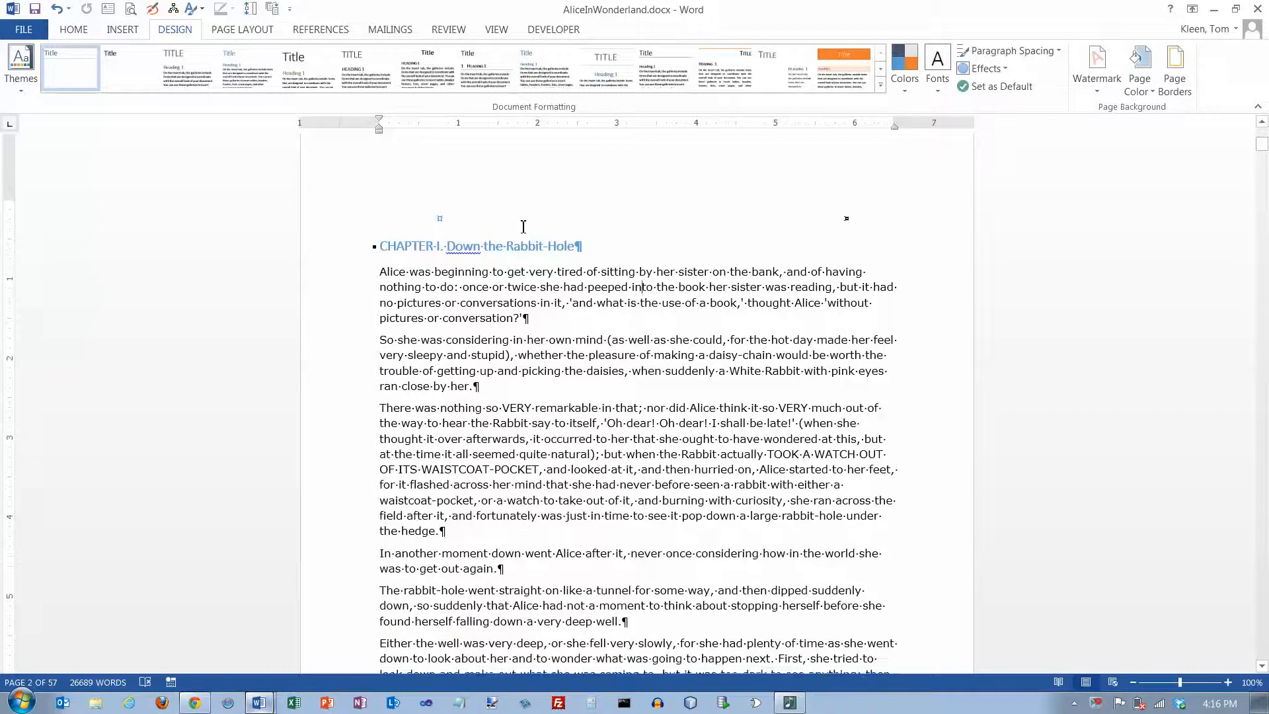
pyautogui.scroll(-2, 523, 228)
pyautogui.scroll(-1, 523, 214)
pyautogui.scroll(-1, 522, 214)
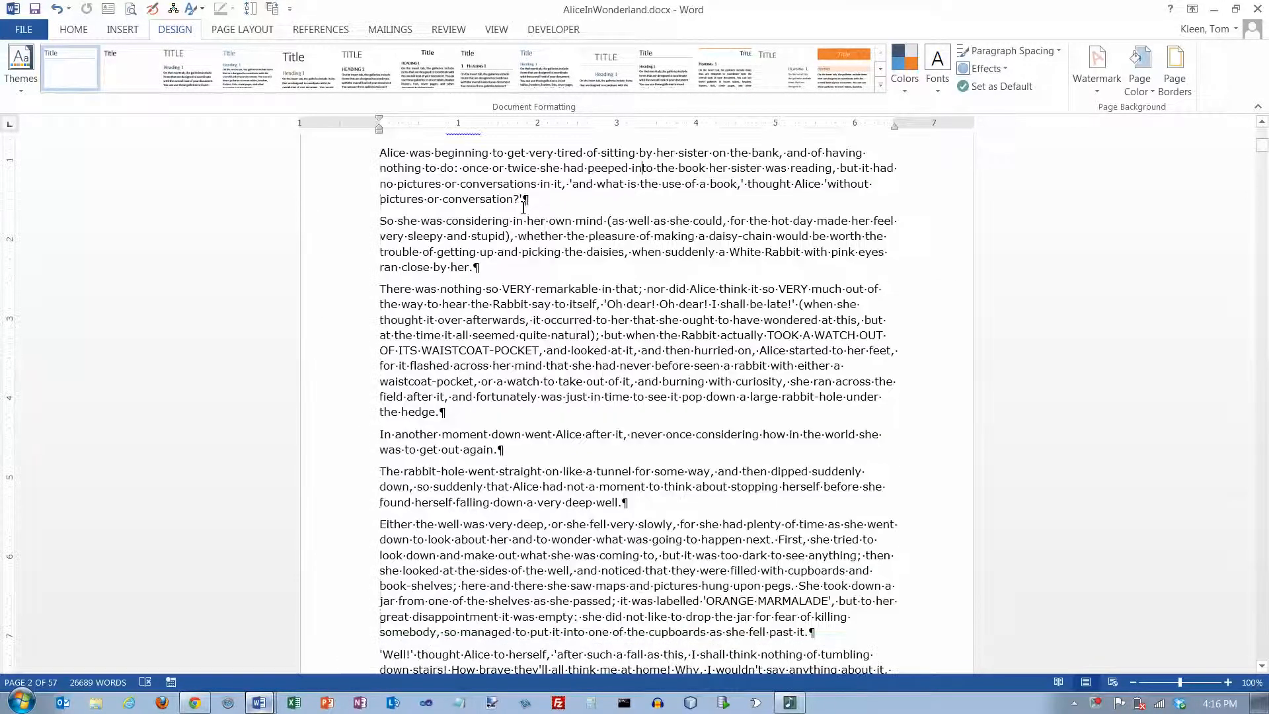
pyautogui.scroll(1, 523, 208)
pyautogui.scroll(1, 498, 211)
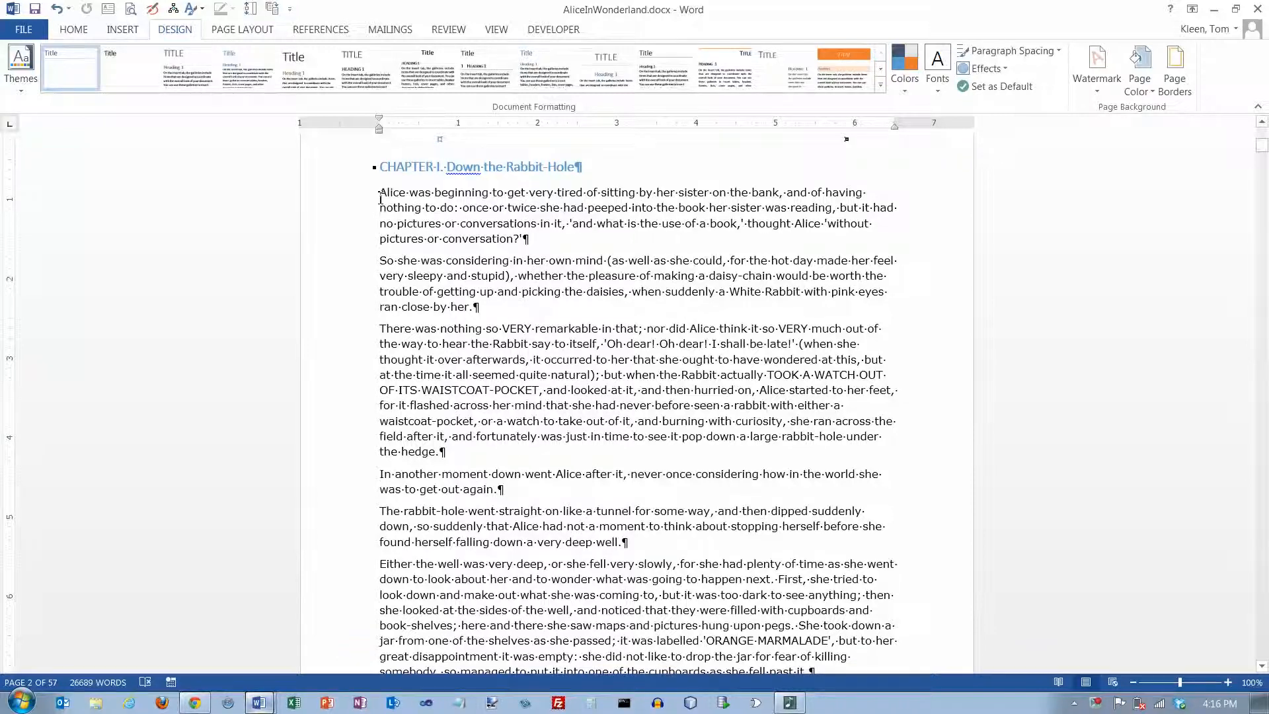
pyautogui.moveTo(380, 196); pyautogui.dragTo(544, 254)
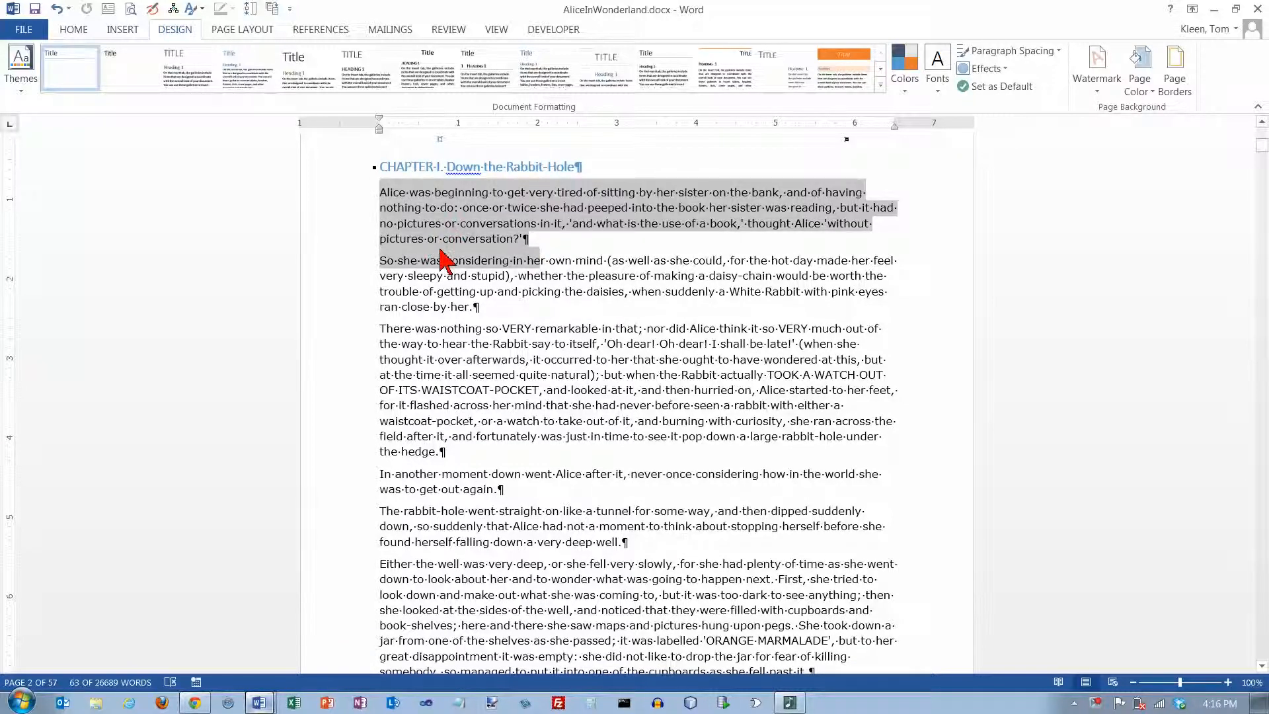
pyautogui.click(397, 206)
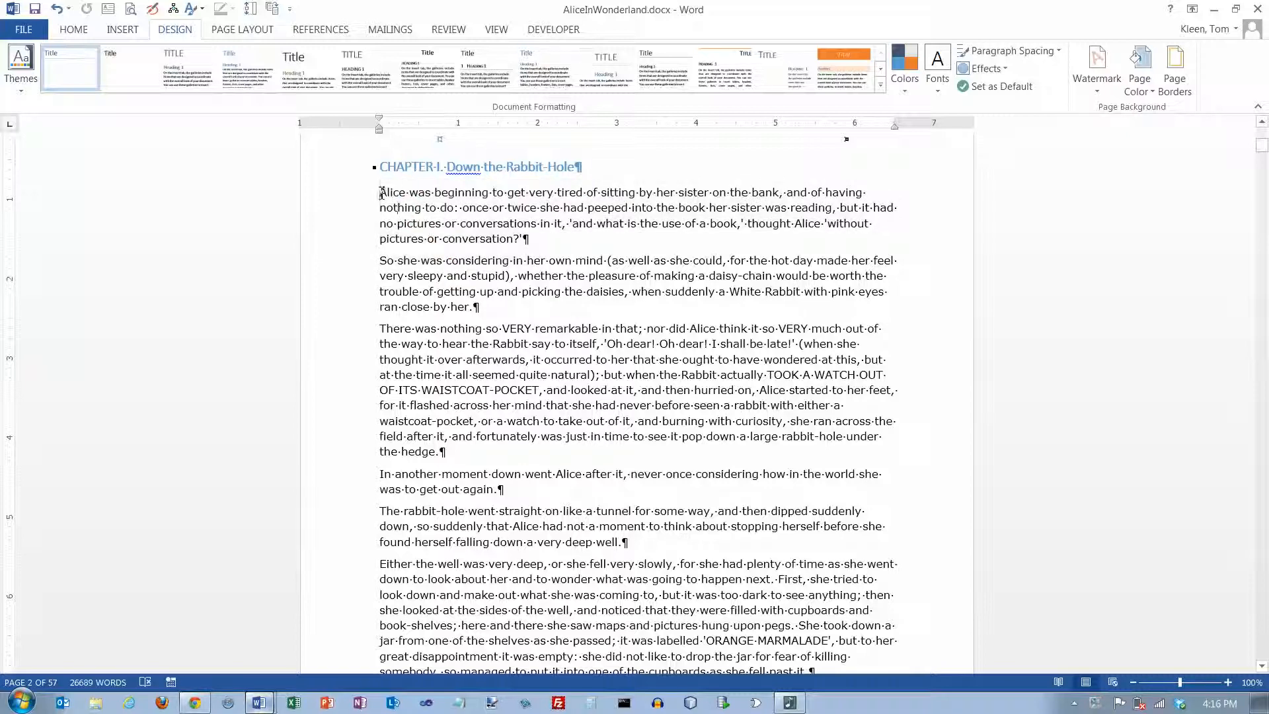
pyautogui.tripleClick(379, 192)
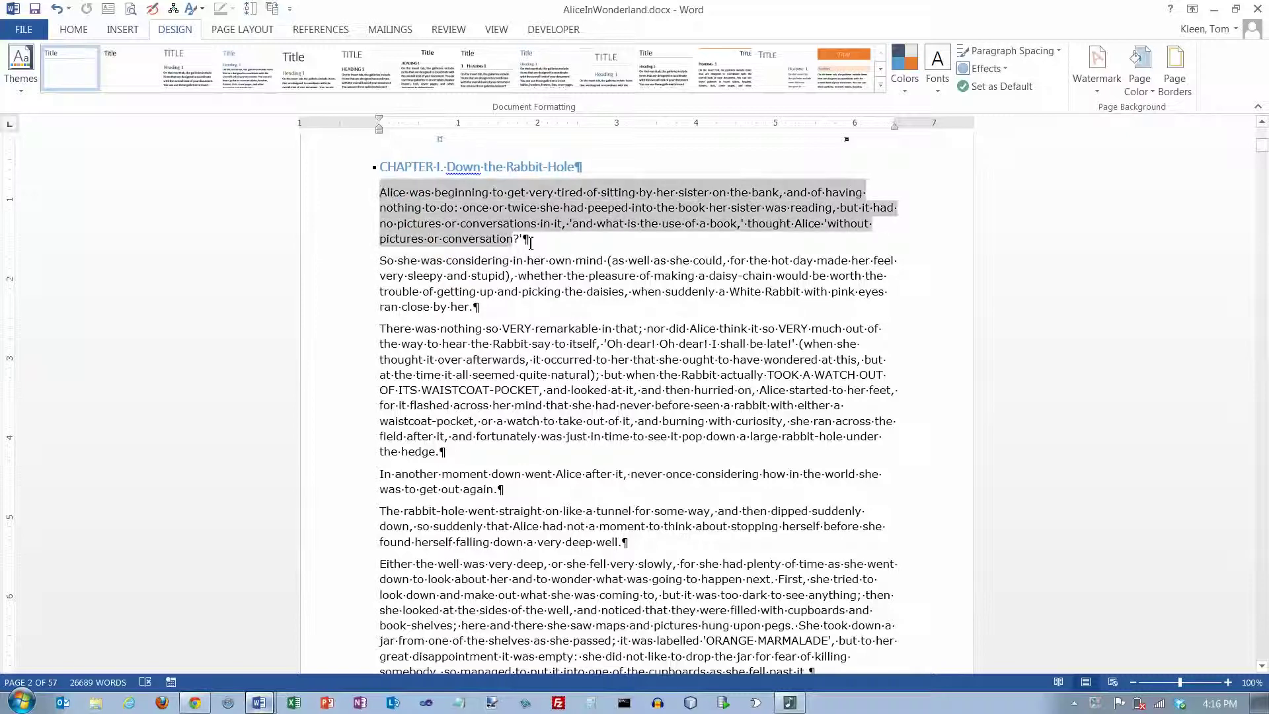
pyautogui.click(74, 30)
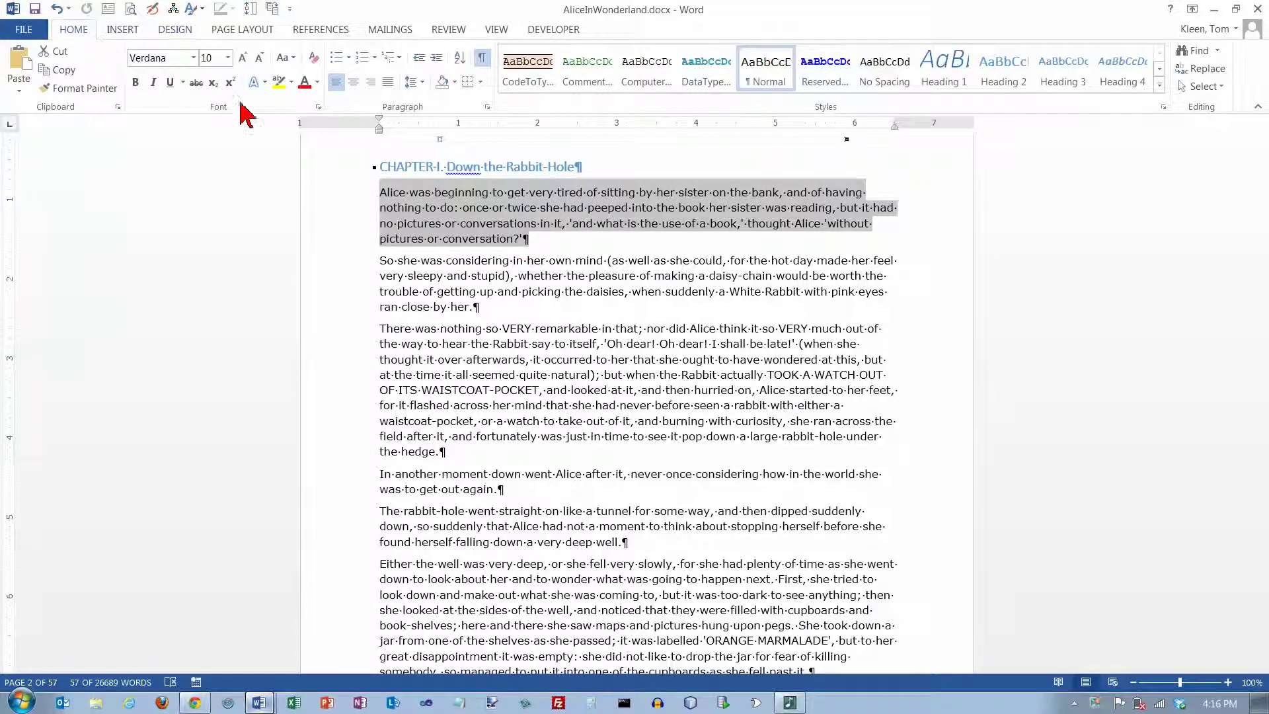
# Check the Line Spacing choices without changing anything, then move to the 'So she was considering' paragraph.
pyautogui.click(424, 87)
pyautogui.click(437, 133)
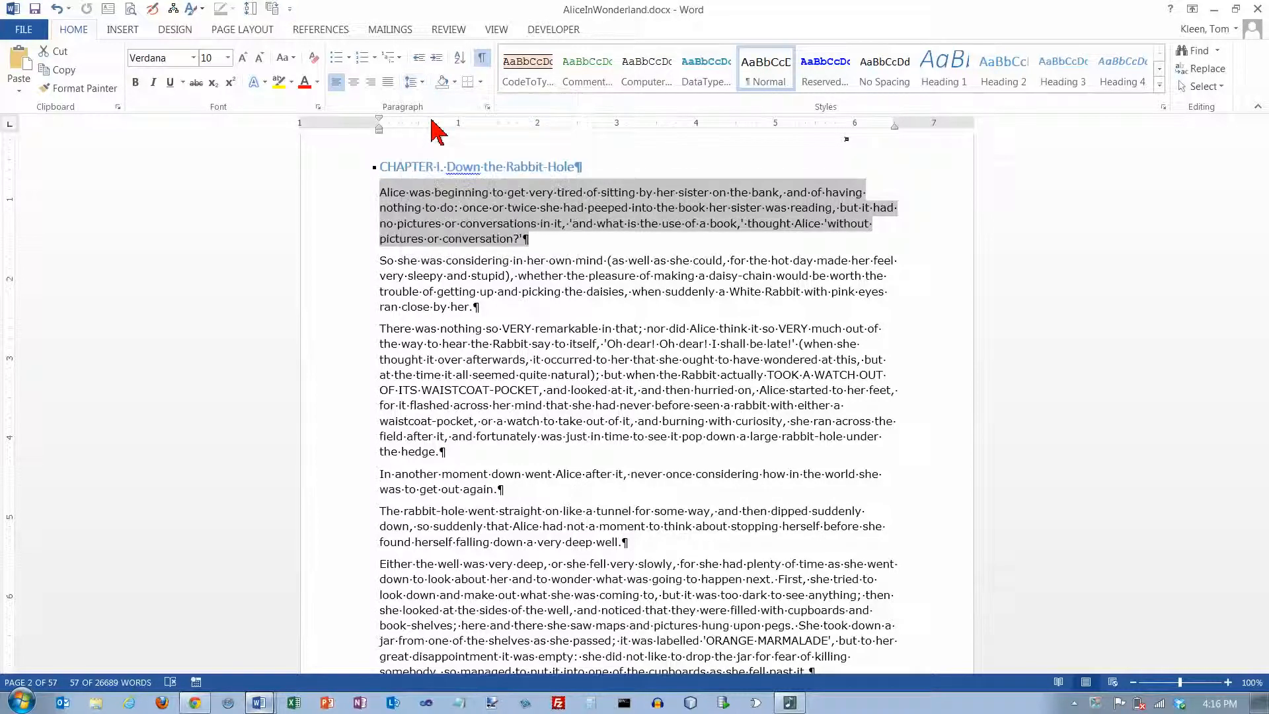
pyautogui.click(530, 241)
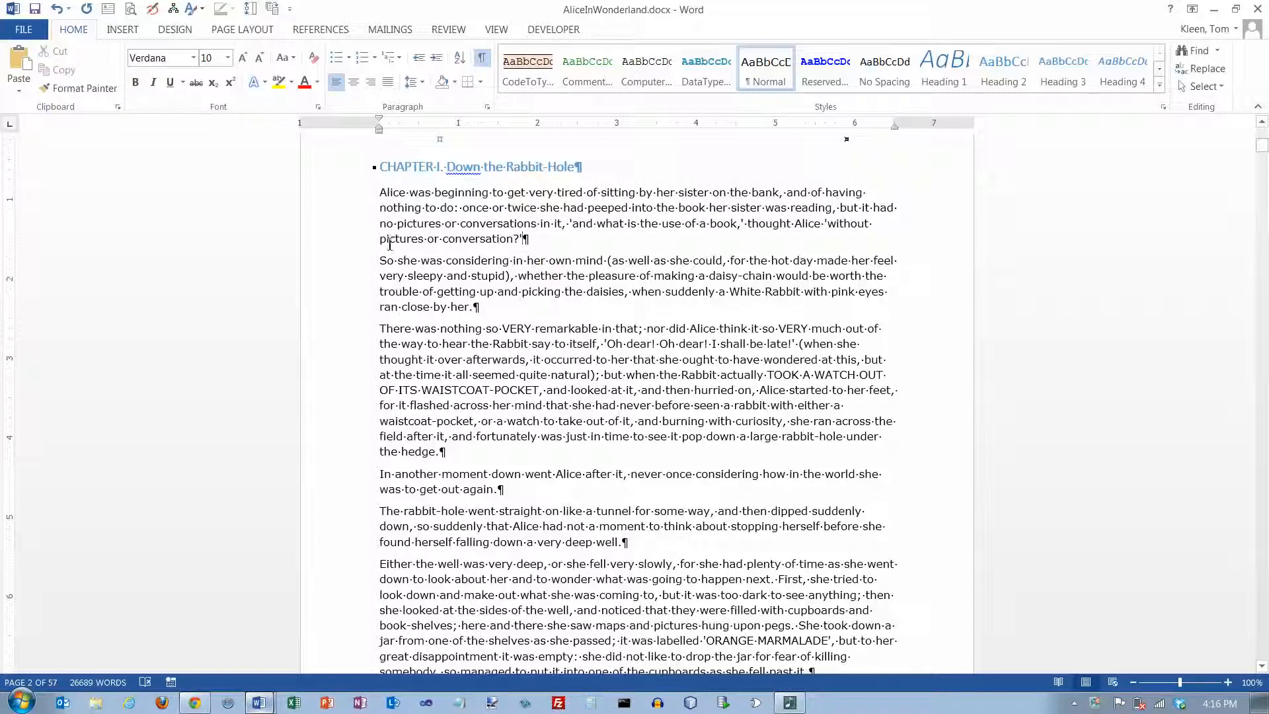
pyautogui.moveTo(379, 260); pyautogui.dragTo(898, 260)
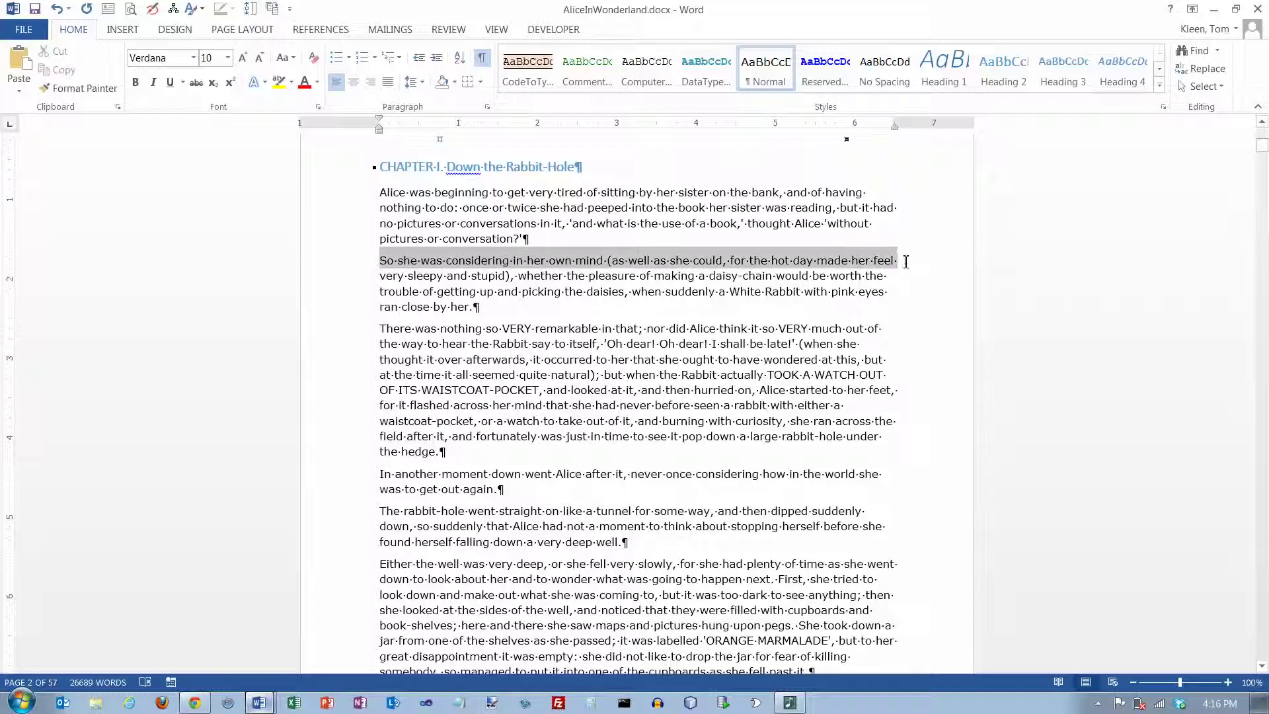
pyautogui.click(381, 260)
pyautogui.moveTo(380, 260); pyautogui.dragTo(895, 261)
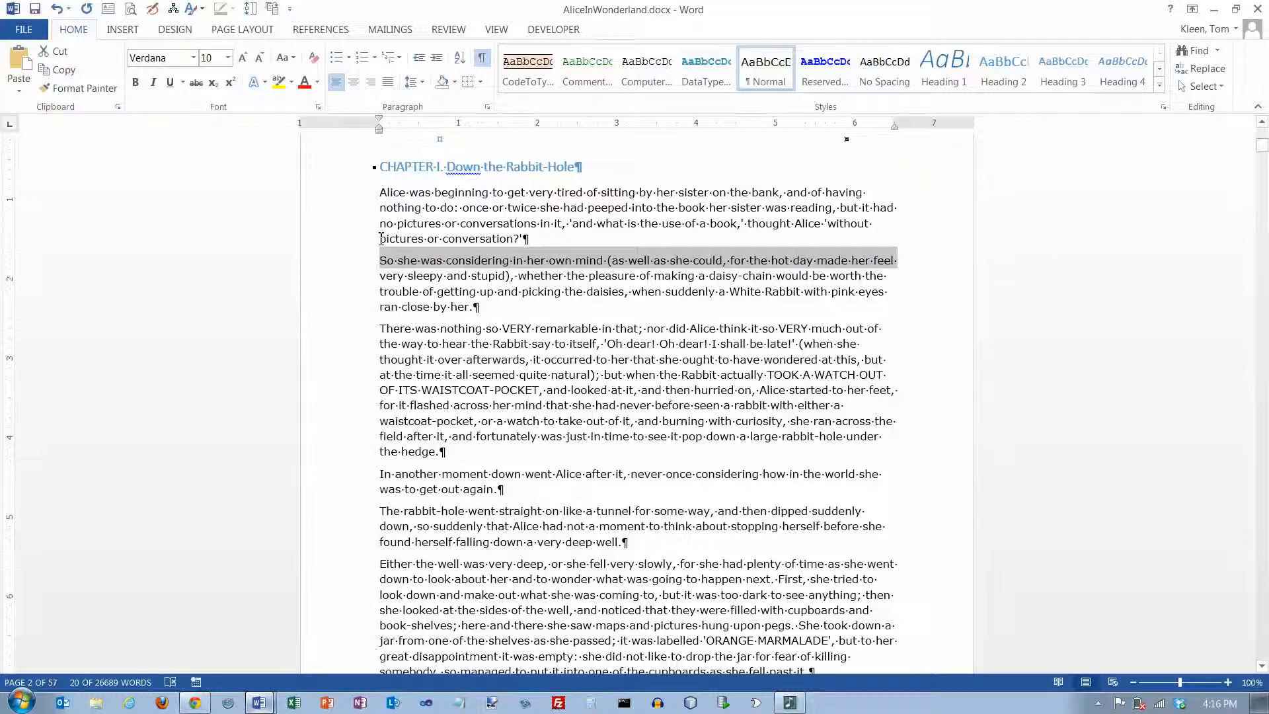
pyautogui.moveTo(381, 239); pyautogui.dragTo(530, 241)
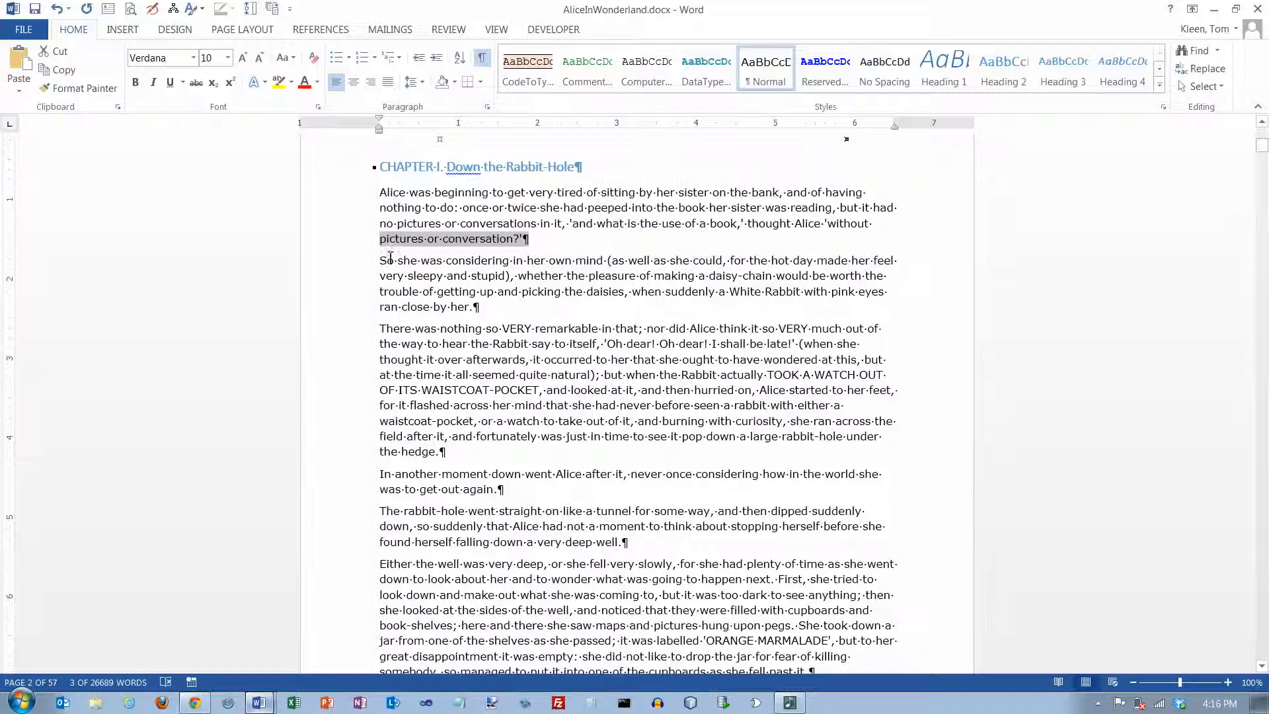
pyautogui.moveTo(381, 261); pyautogui.dragTo(894, 259)
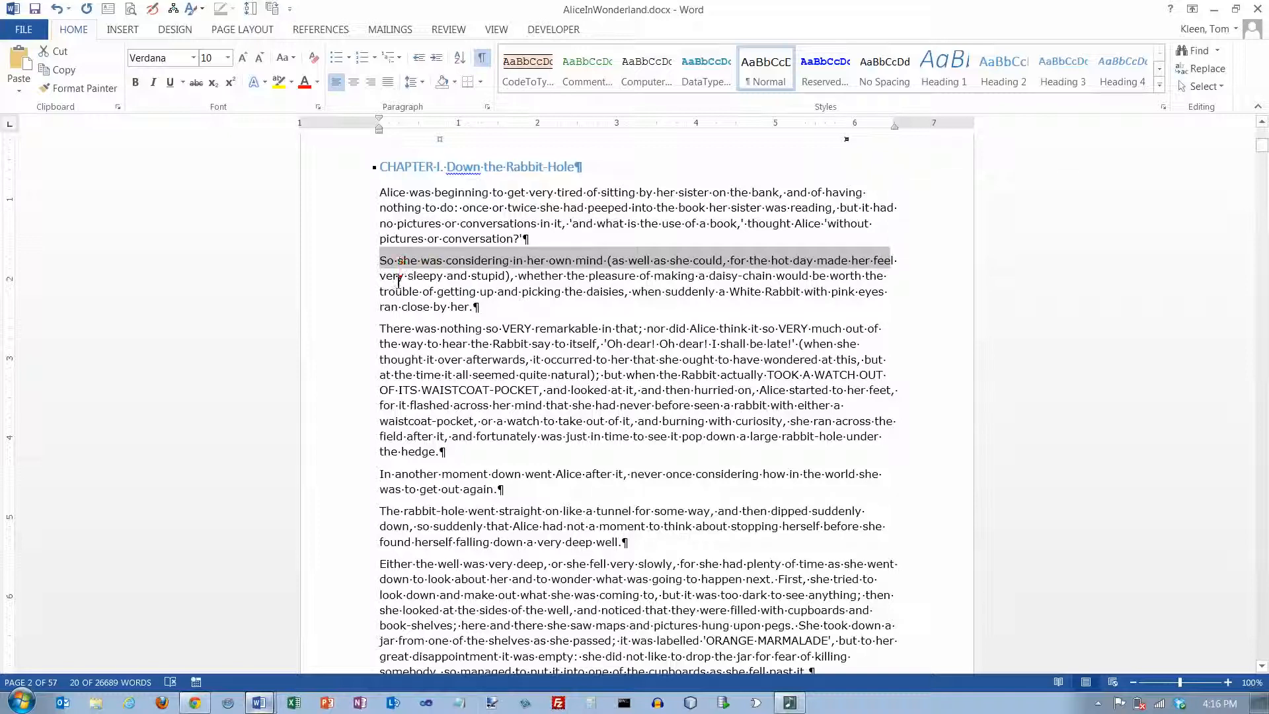
pyautogui.moveTo(380, 328); pyautogui.dragTo(878, 329)
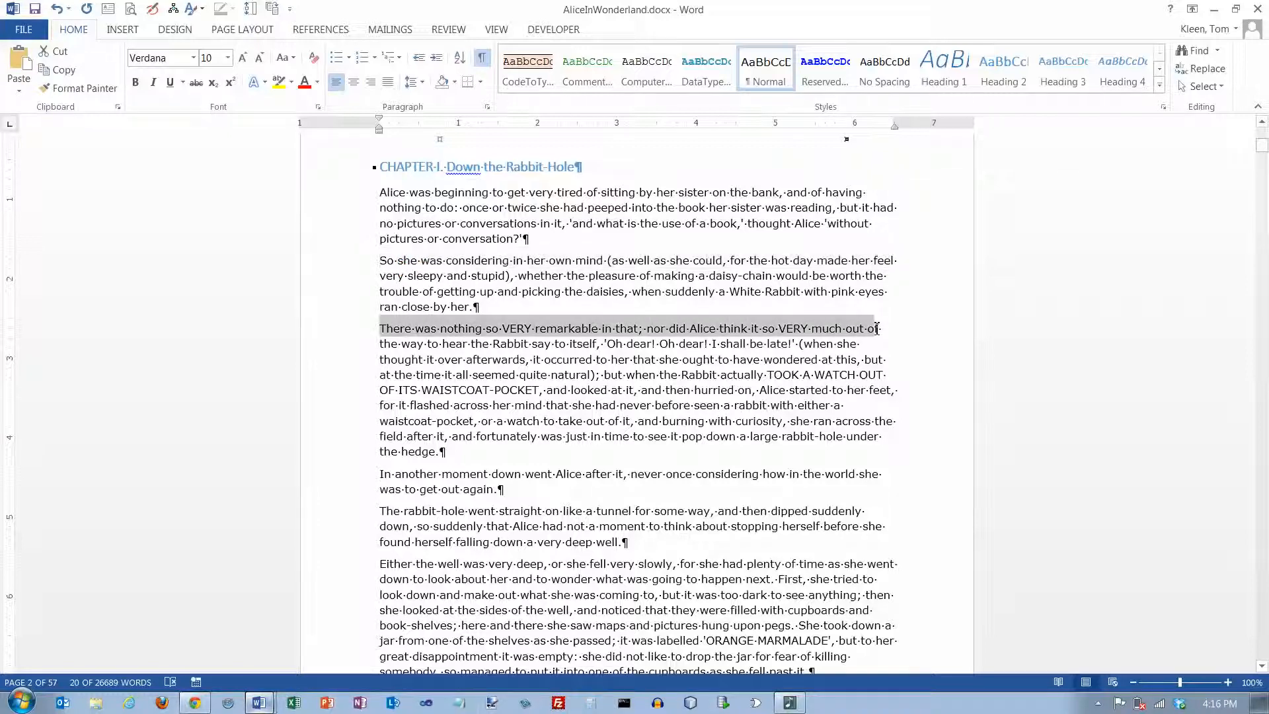
pyautogui.moveTo(381, 473); pyautogui.dragTo(880, 472)
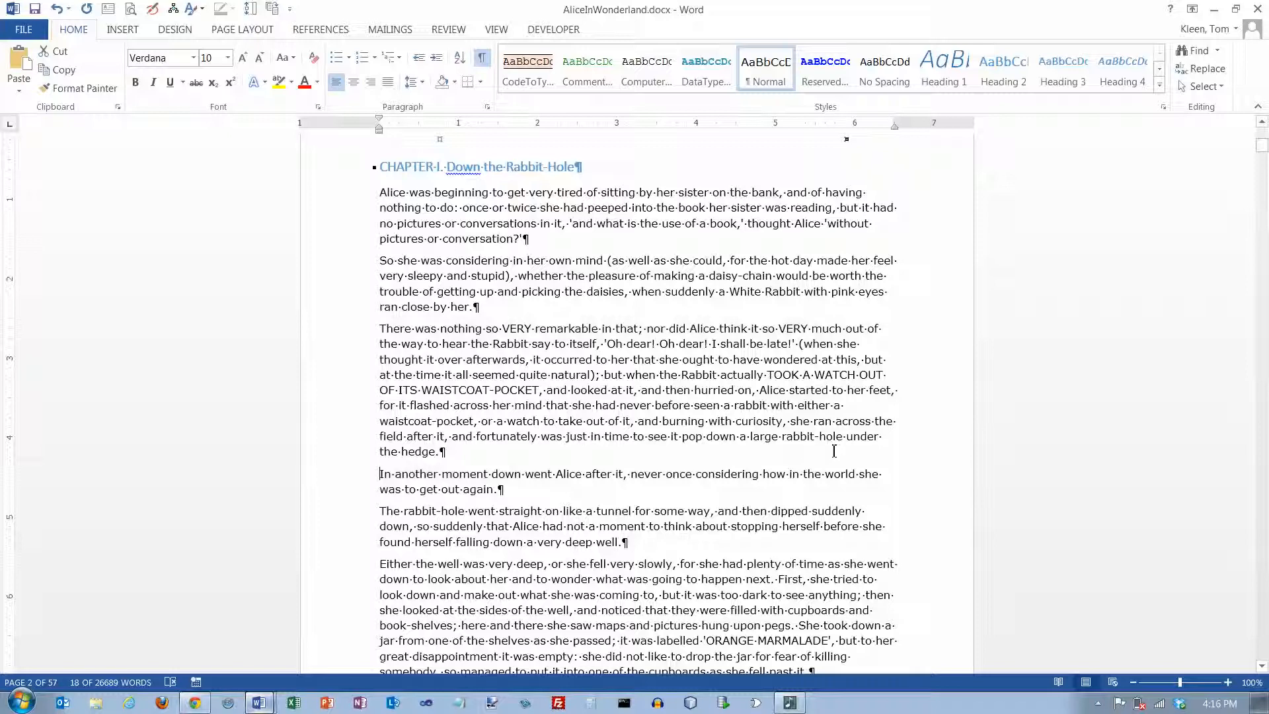
pyautogui.click(386, 474)
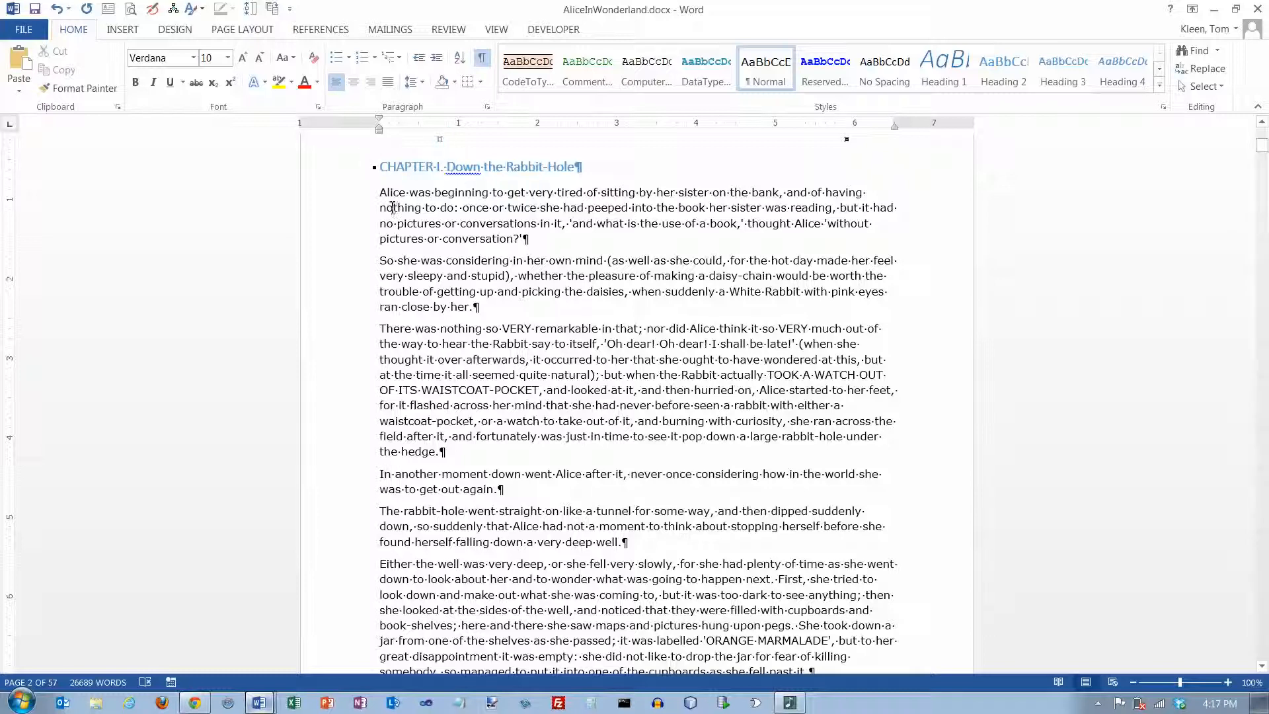
pyautogui.moveTo(382, 259); pyautogui.dragTo(867, 307)
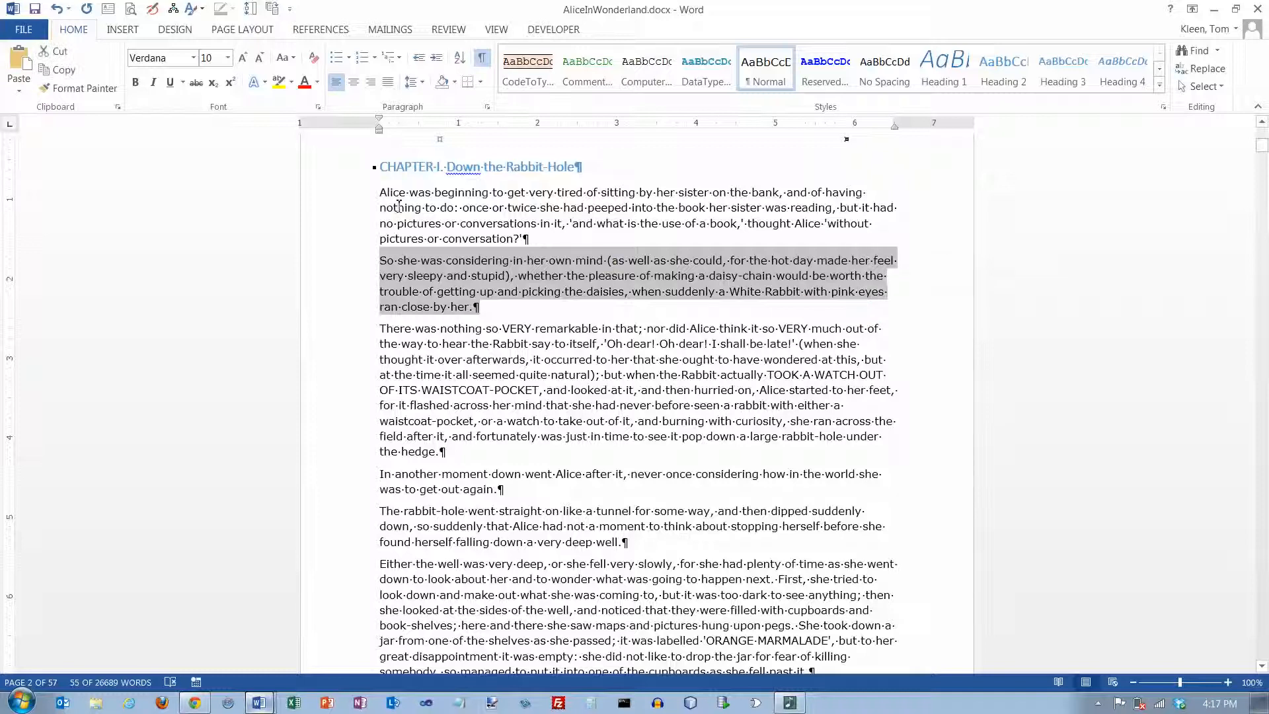
# Give the first three body paragraphs 12 pt of space before via the Paragraph dialog.
pyautogui.moveTo(382, 195); pyautogui.dragTo(528, 453)
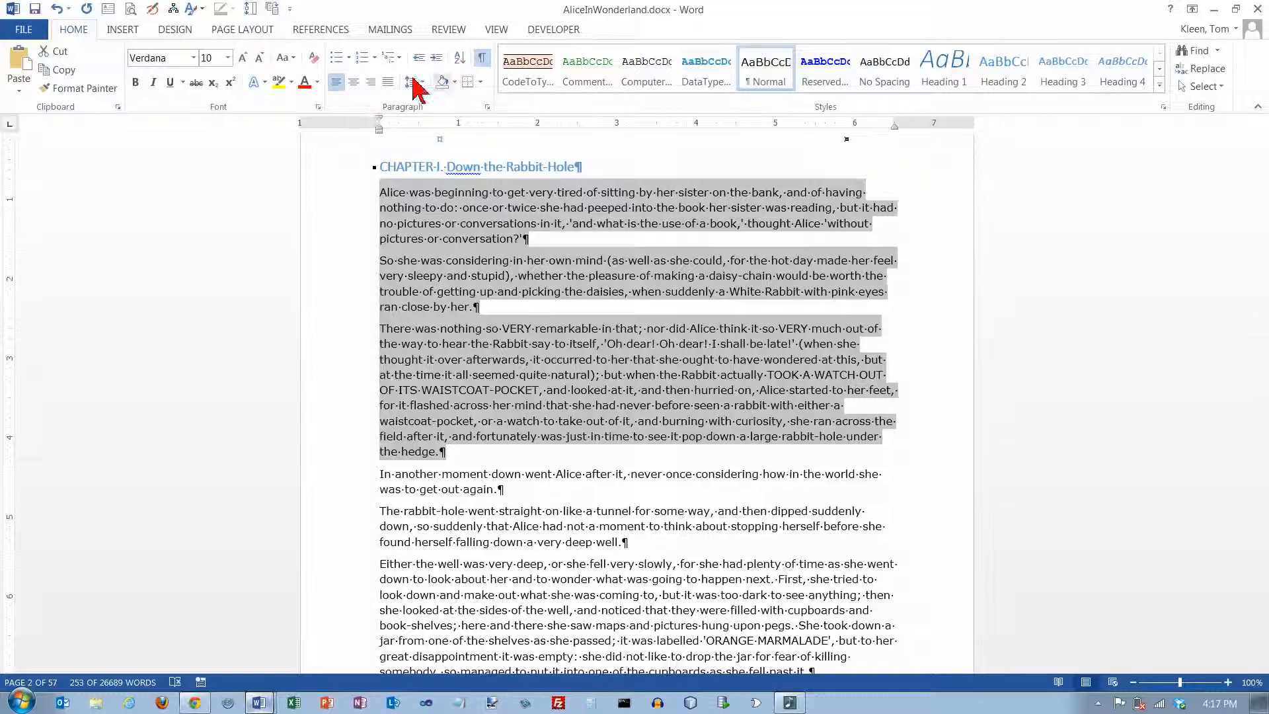
pyautogui.click(486, 108)
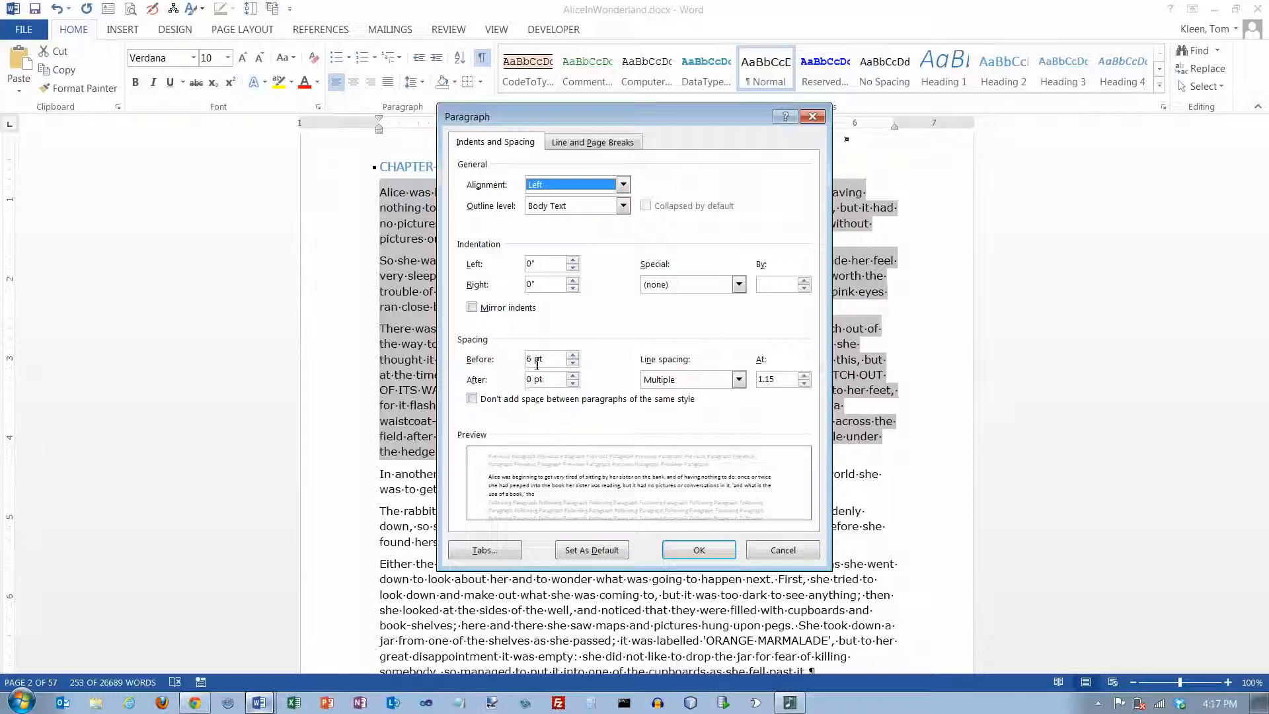
pyautogui.click(572, 355)
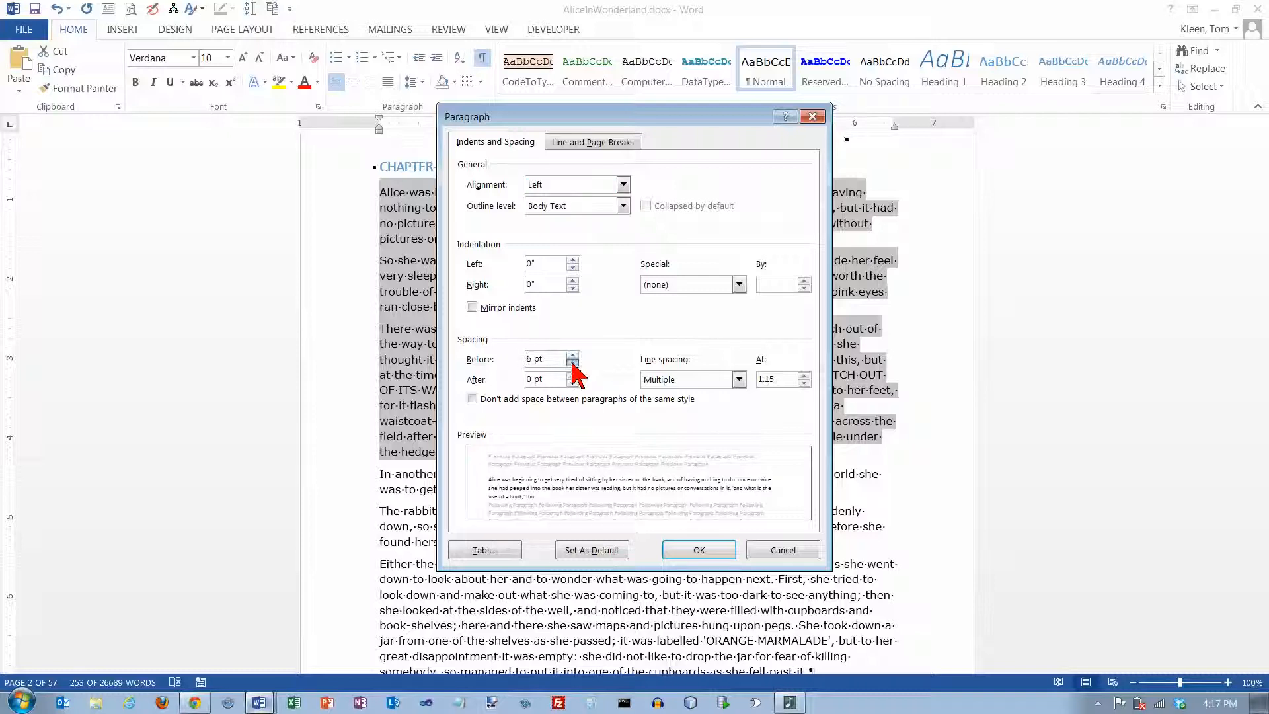
pyautogui.click(572, 355)
pyautogui.click(696, 552)
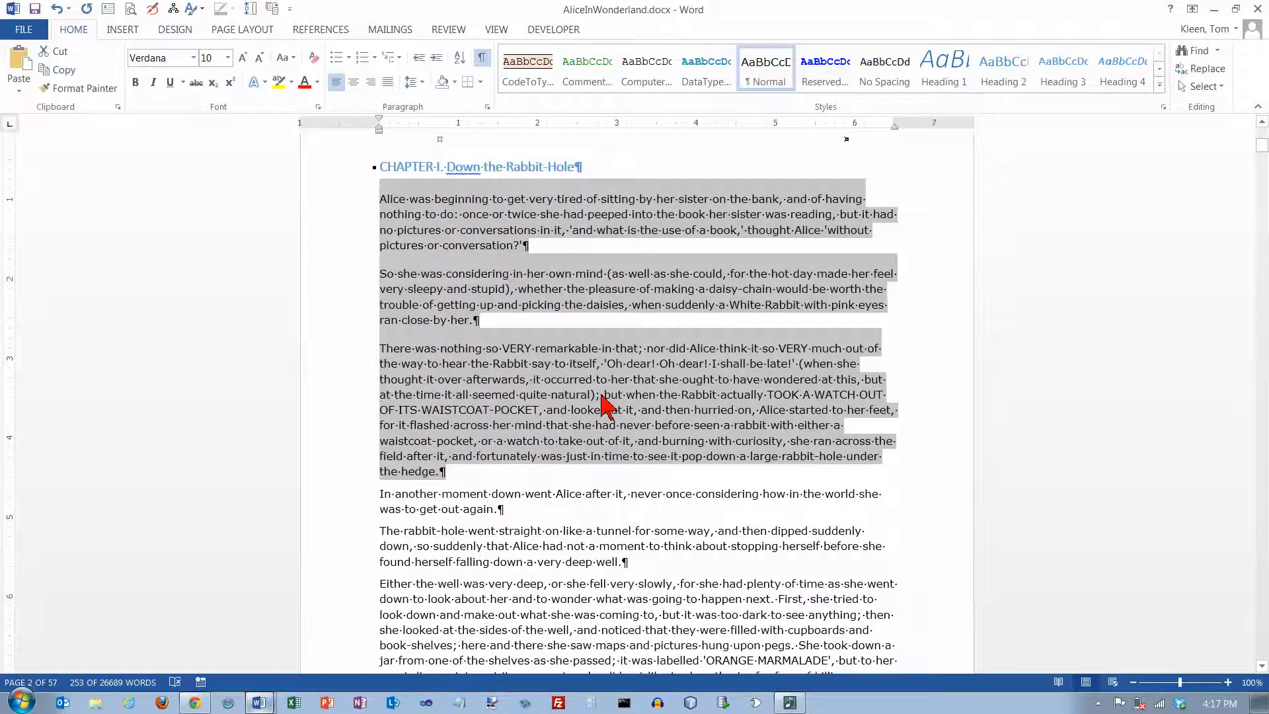
# Review the paragraph settings for the second paragraph and close them without changes.
pyautogui.click(468, 273)
pyautogui.moveTo(379, 265); pyautogui.dragTo(894, 270)
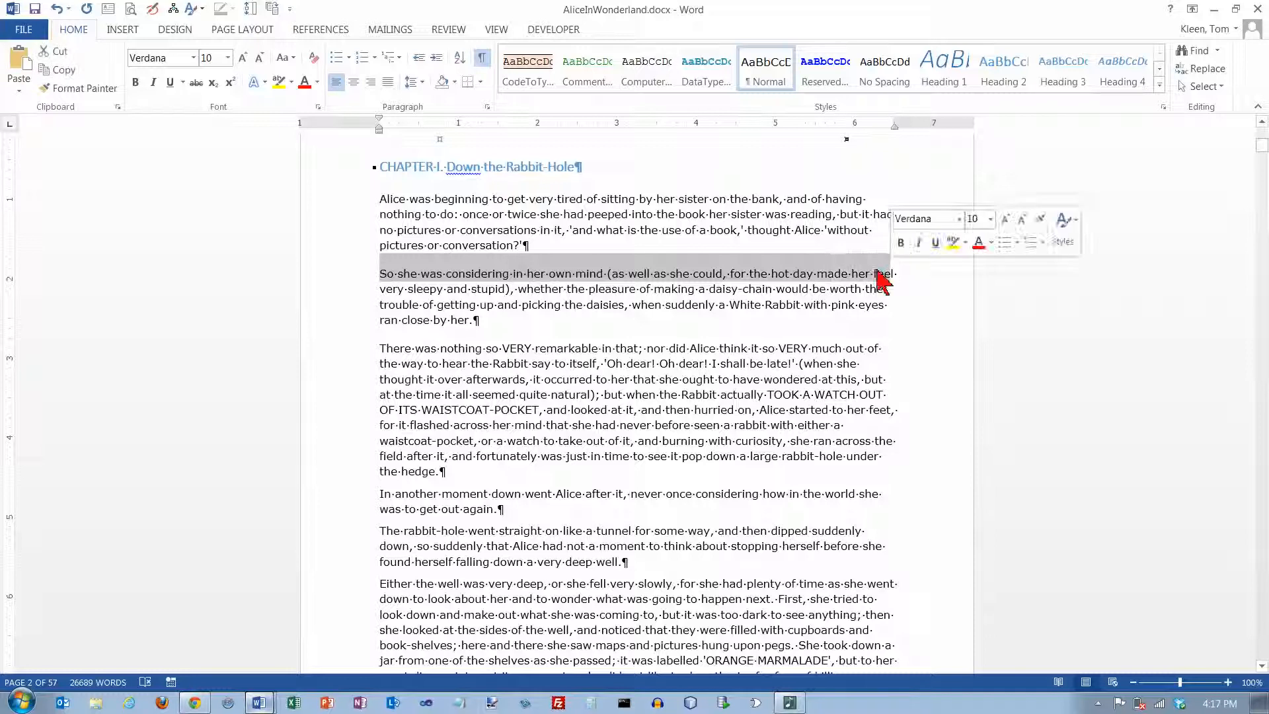
pyautogui.click(486, 108)
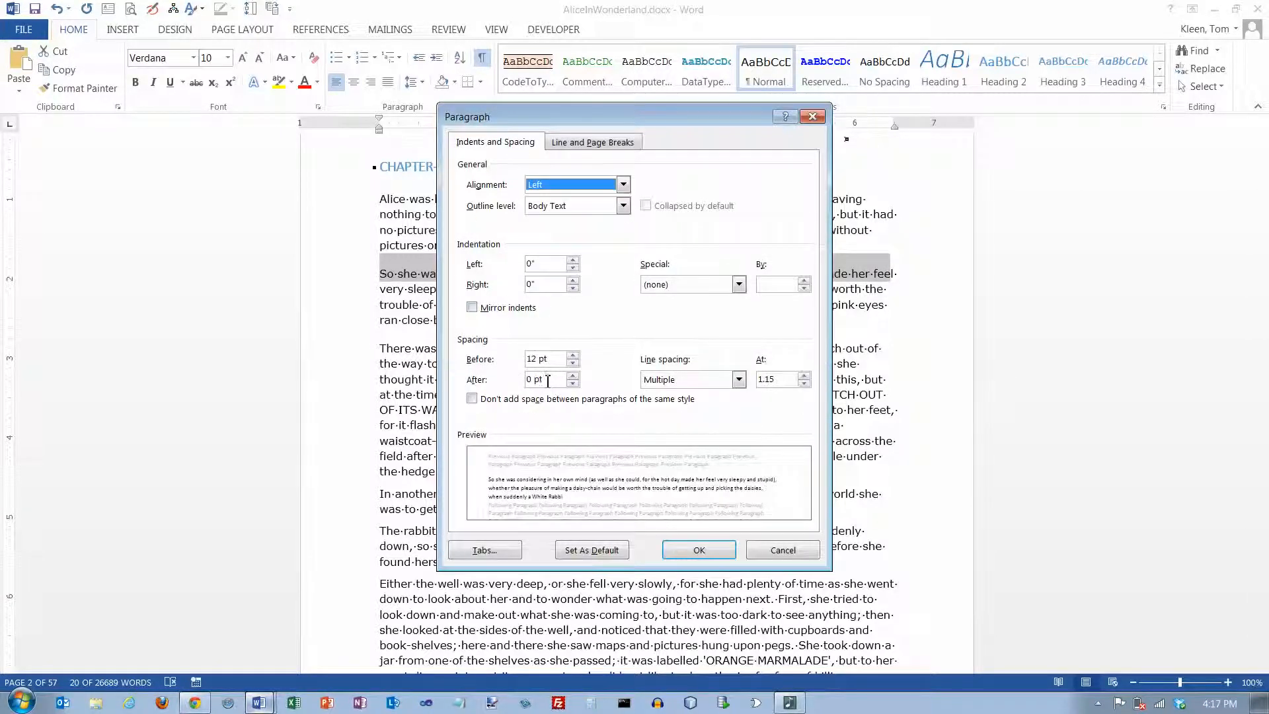
pyautogui.click(764, 552)
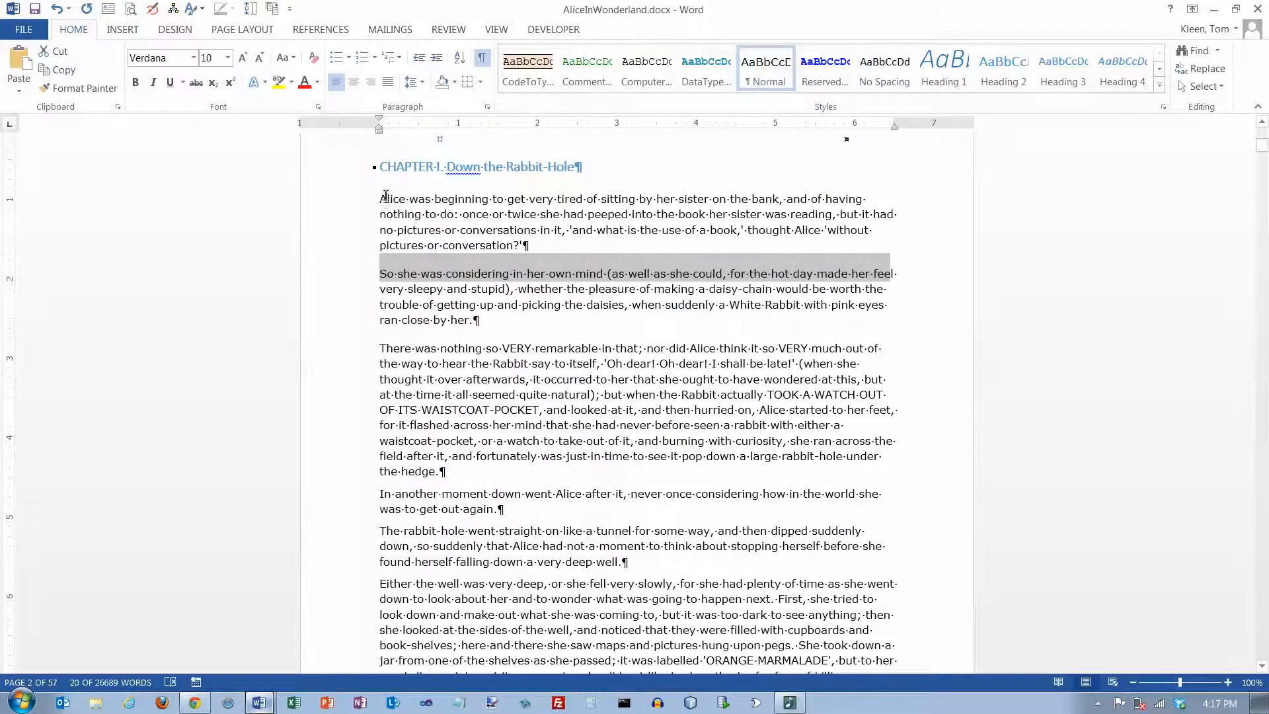
# Select the first three body paragraphs and bring up their paragraph spacing settings.
pyautogui.moveTo(381, 199); pyautogui.dragTo(556, 394)
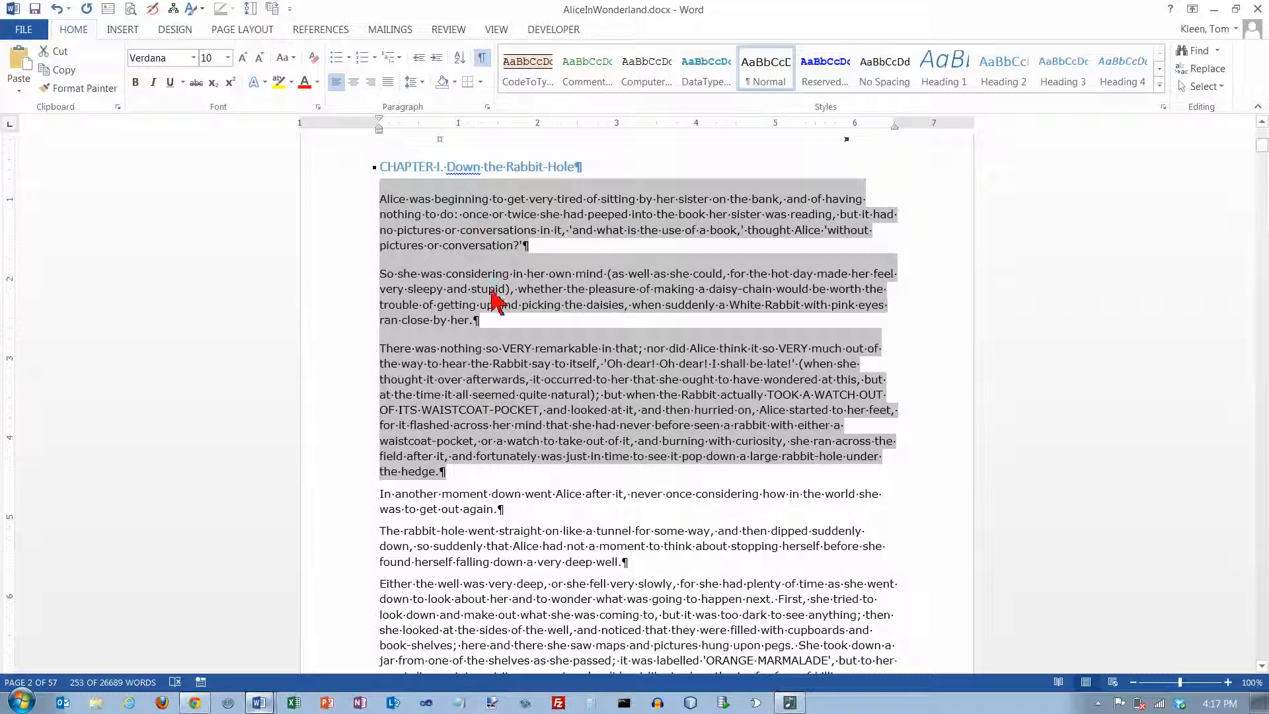
pyautogui.click(485, 105)
# Apply 12 pt of space after the first three body paragraphs.
pyautogui.doubleClick(572, 375)
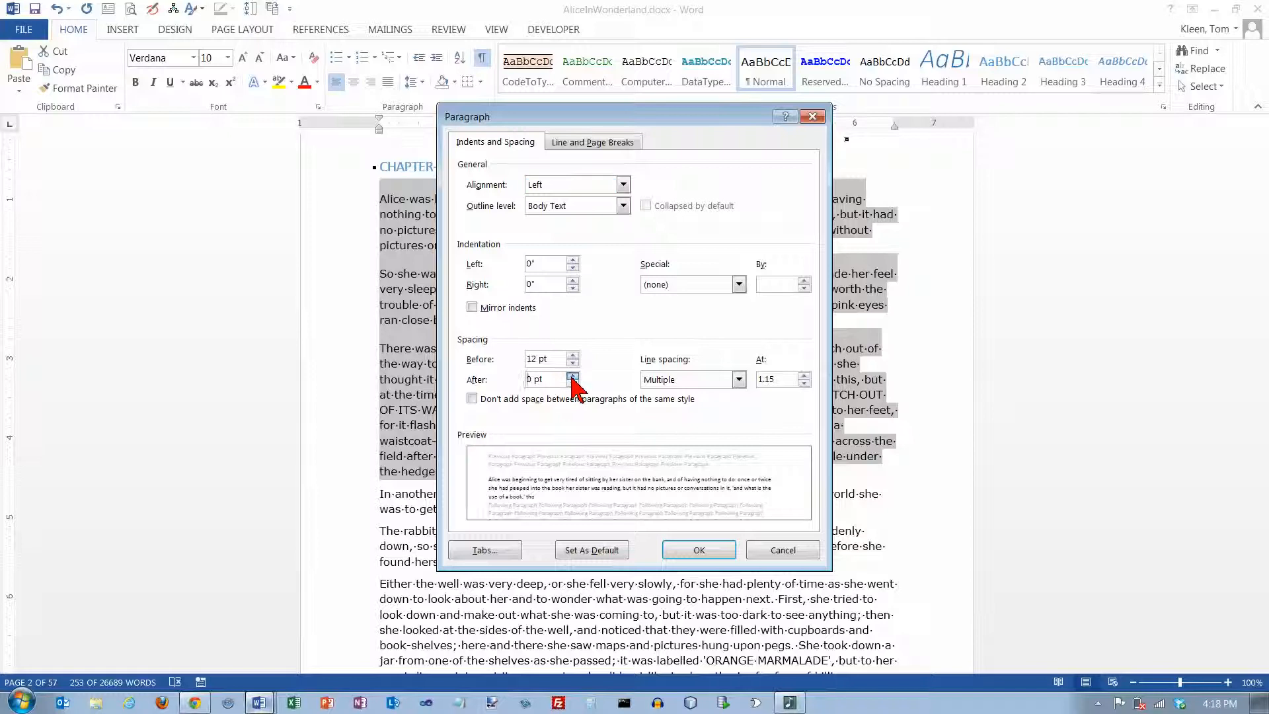
pyautogui.click(690, 555)
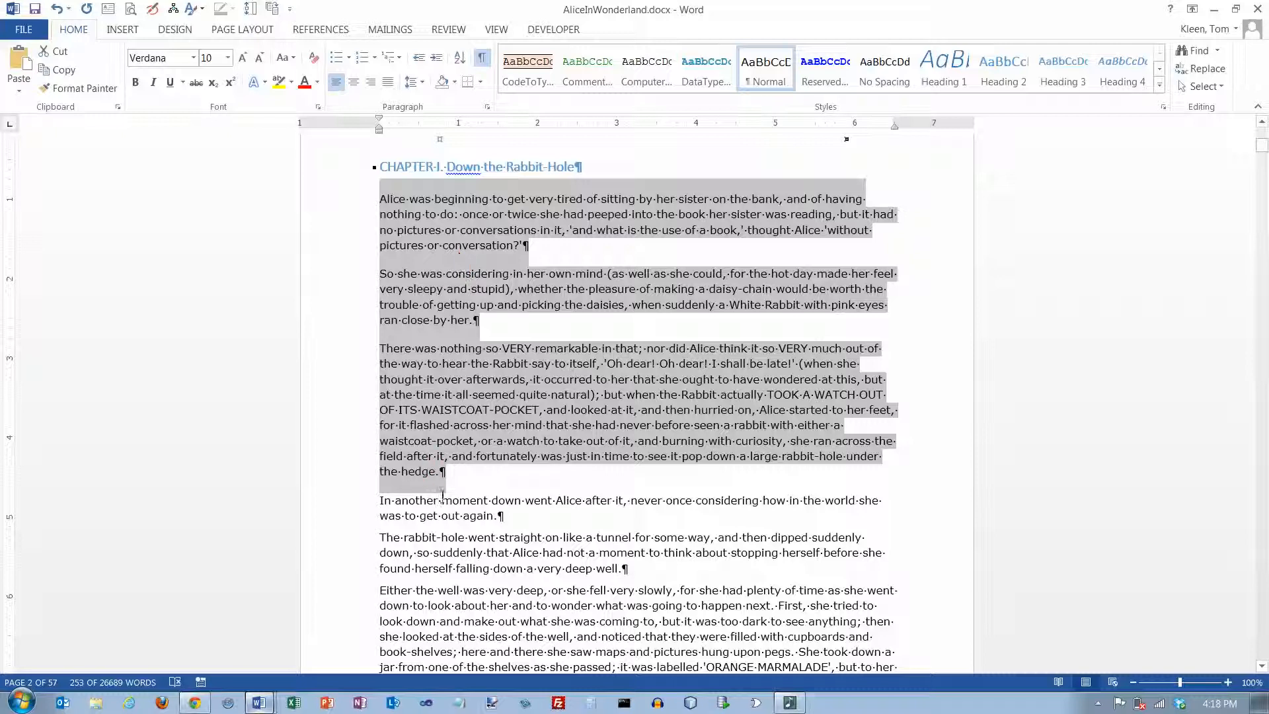
# Select the first and second paragraphs in turn and check their spacing settings without changes.
pyautogui.click(410, 210)
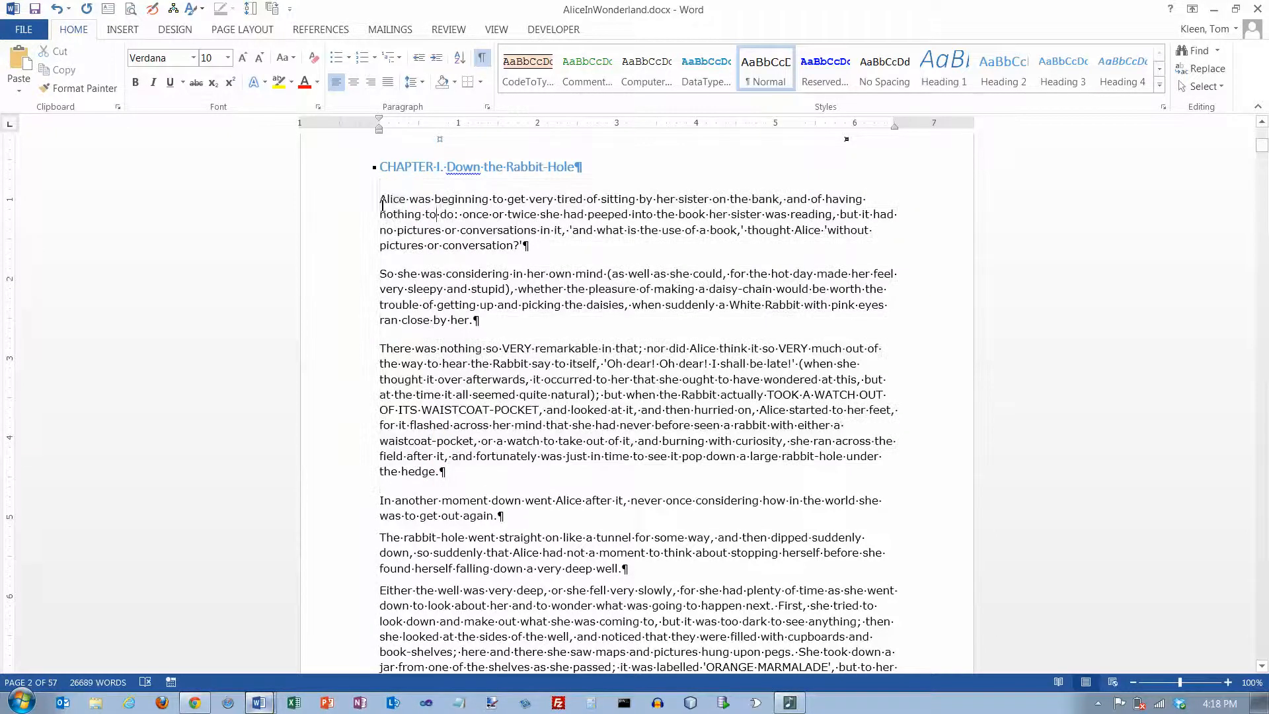
pyautogui.hotkey('shift', 'End')
pyautogui.keyDown('shift'); pyautogui.click(527, 259); pyautogui.keyUp('shift')
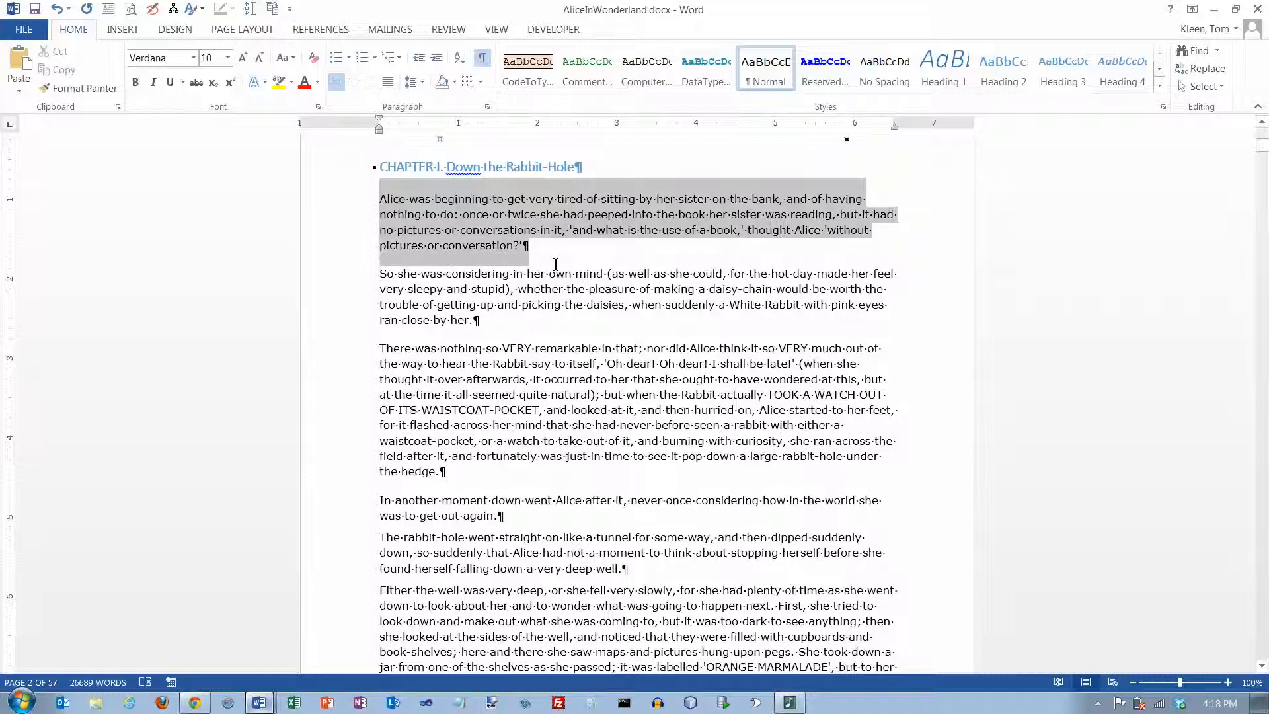
pyautogui.click(382, 275)
pyautogui.keyDown('shift'); pyautogui.click(472, 288); pyautogui.keyUp('shift')
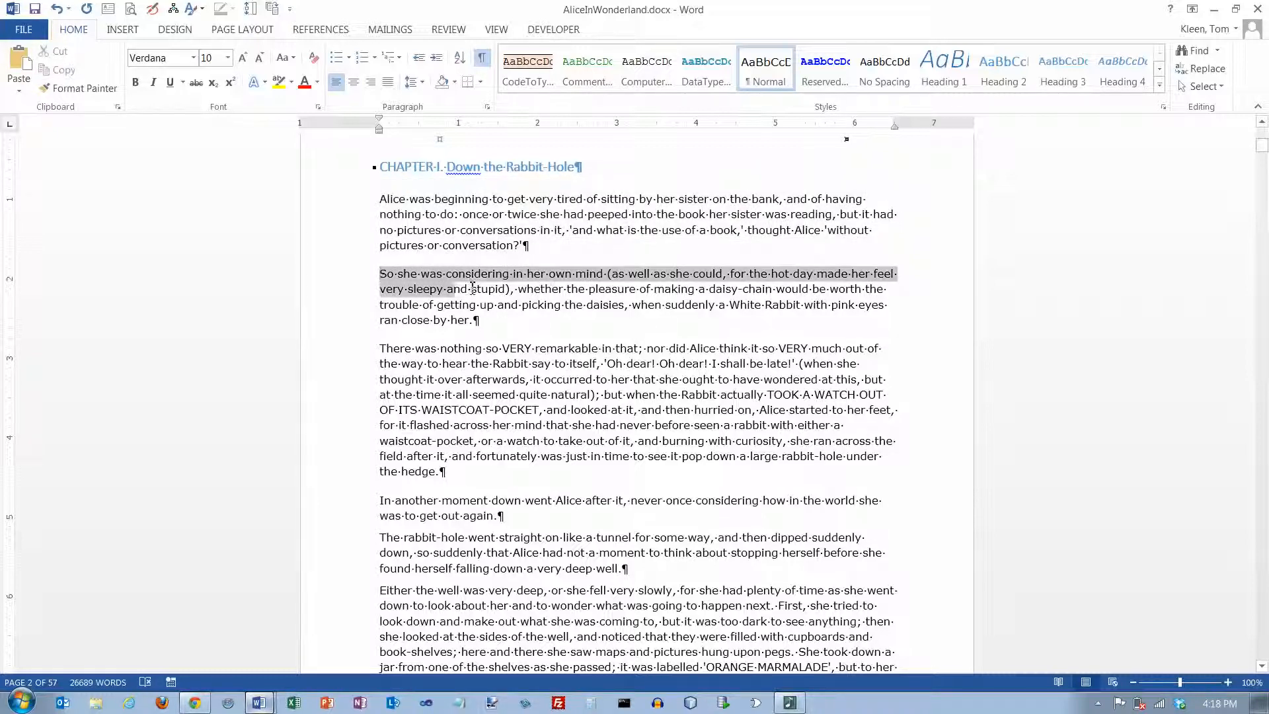
pyautogui.keyDown('shift'); pyautogui.click(555, 290); pyautogui.keyUp('shift')
pyautogui.keyDown('shift'); pyautogui.click(751, 304); pyautogui.keyUp('shift')
pyautogui.keyDown('shift'); pyautogui.click(698, 320); pyautogui.keyUp('shift')
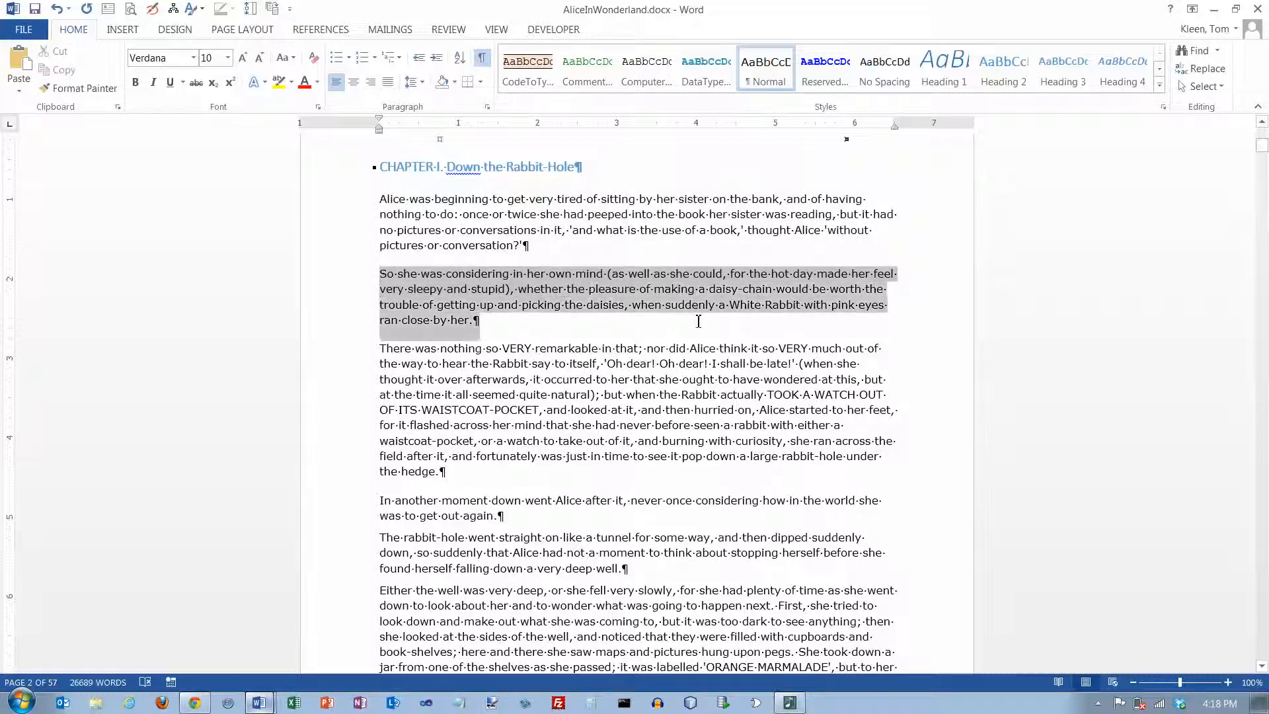
pyautogui.click(386, 274)
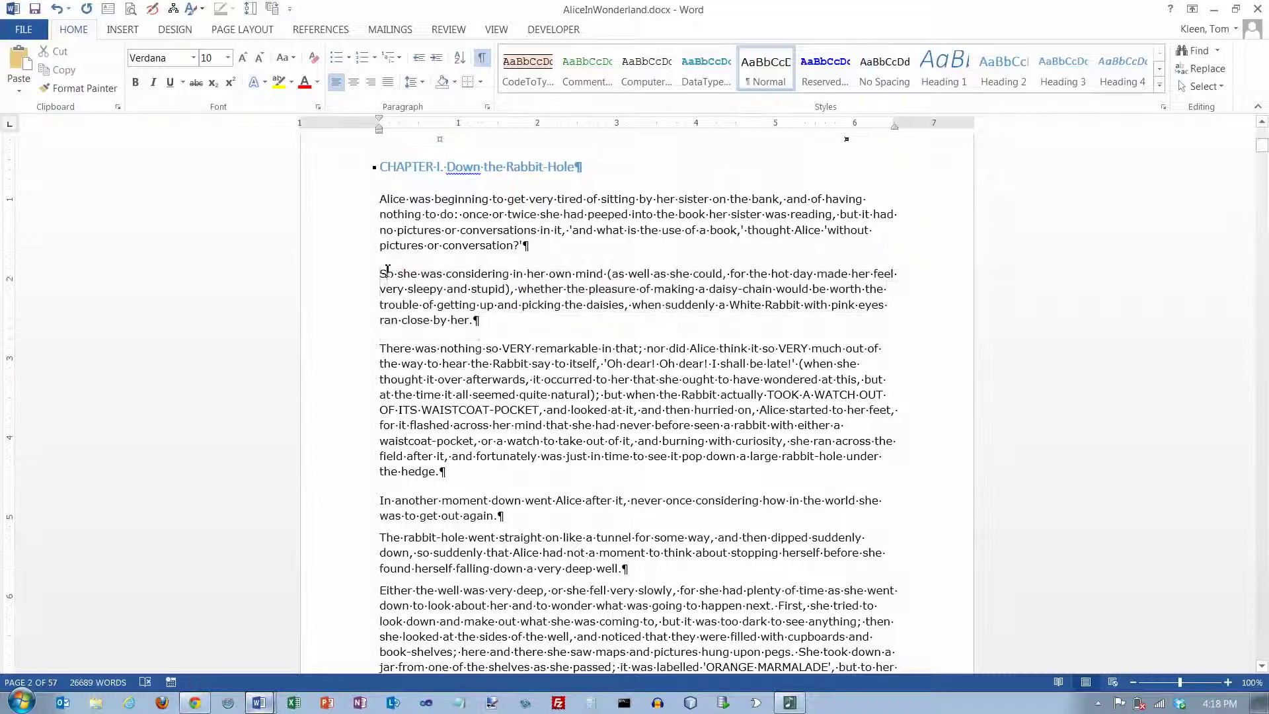
pyautogui.click(487, 105)
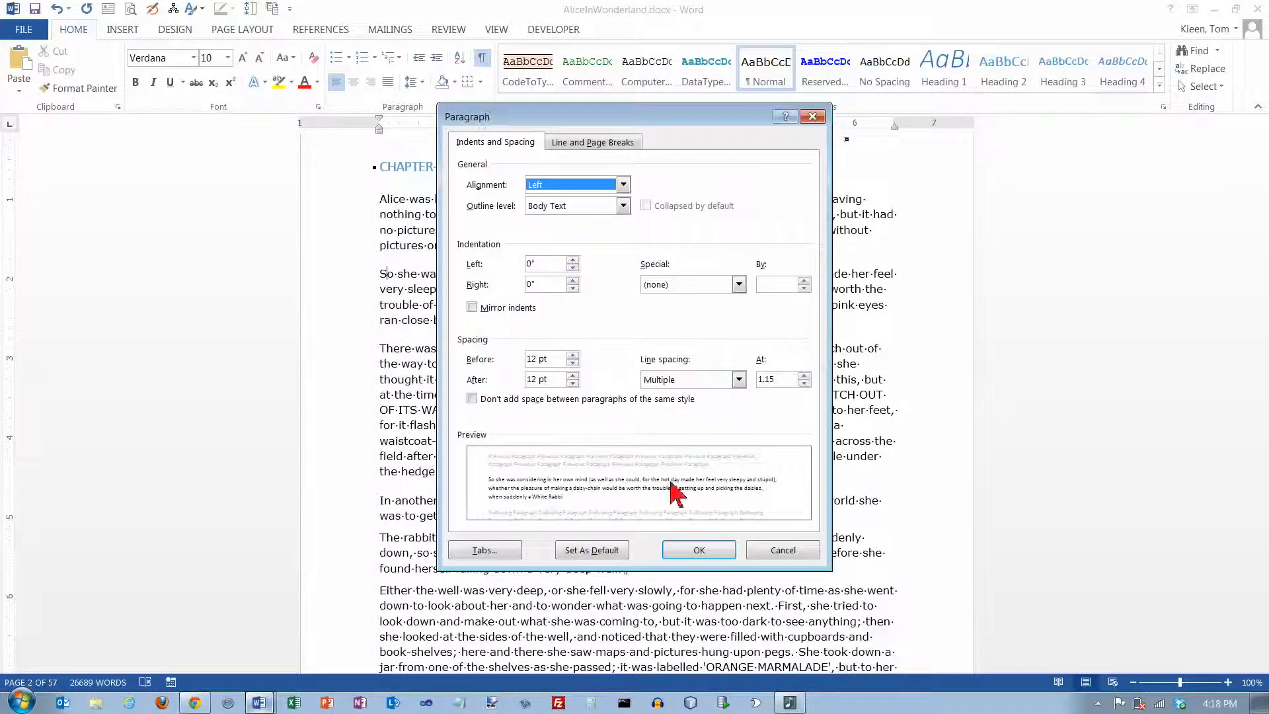
pyautogui.click(766, 551)
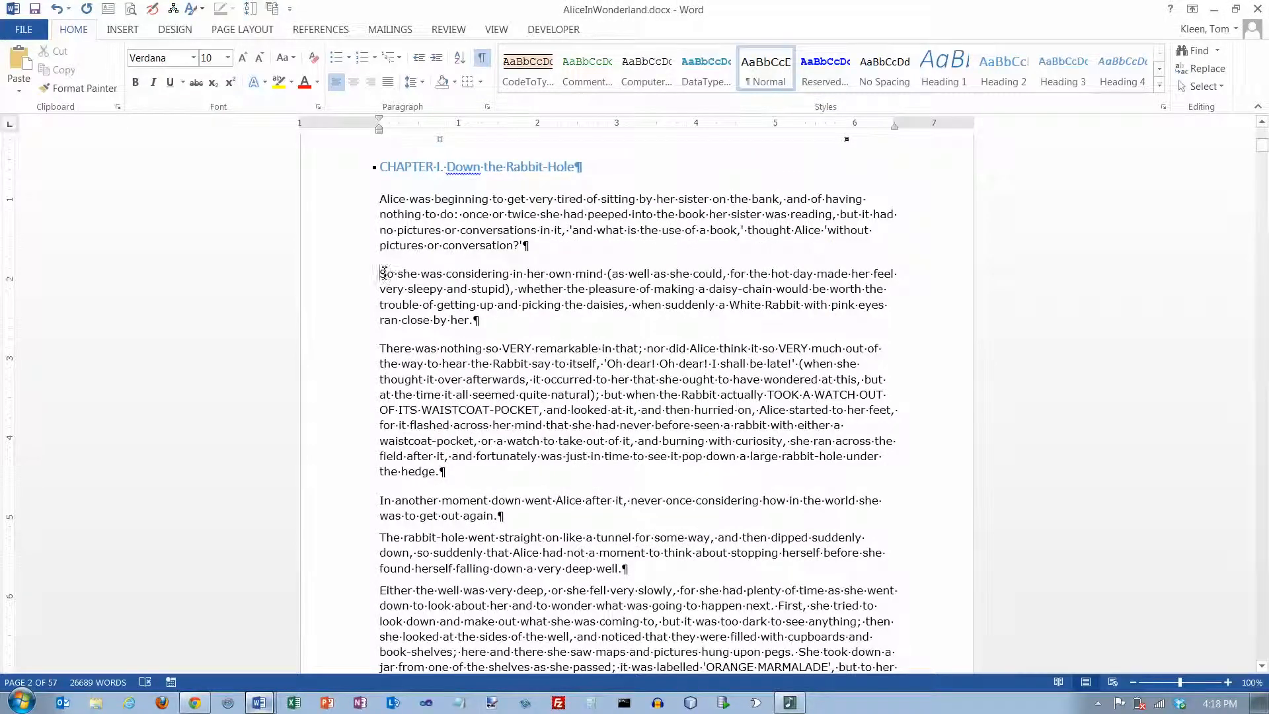
# Reselect the first three body paragraphs and bring up their paragraph spacing settings.
pyautogui.moveTo(382, 274); pyautogui.dragTo(480, 323)
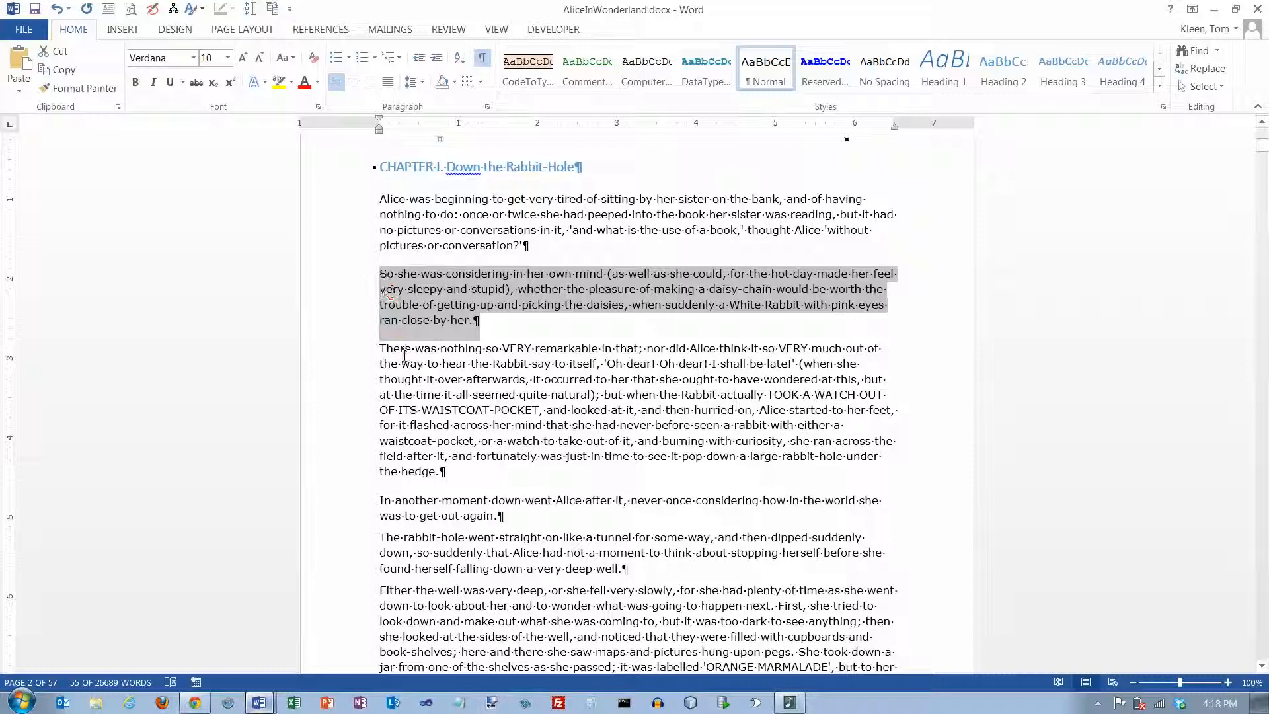
pyautogui.moveTo(383, 345); pyautogui.dragTo(871, 473)
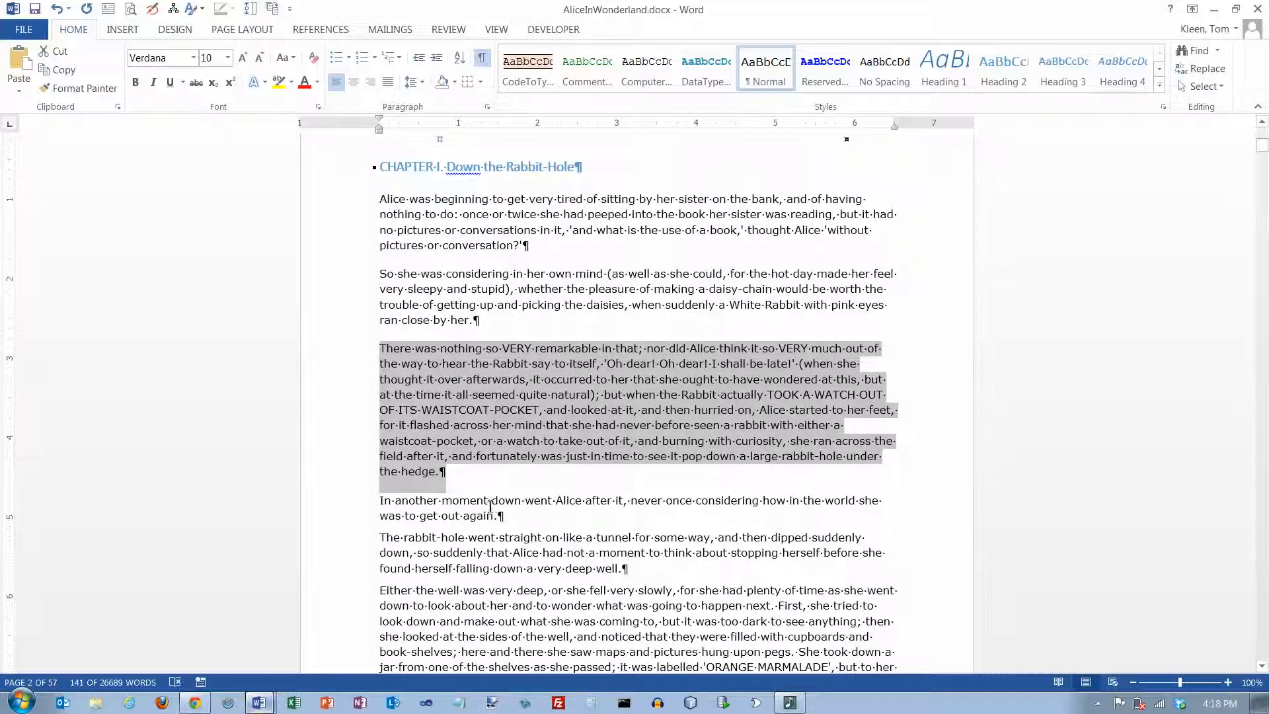
pyautogui.moveTo(382, 199); pyautogui.dragTo(446, 474)
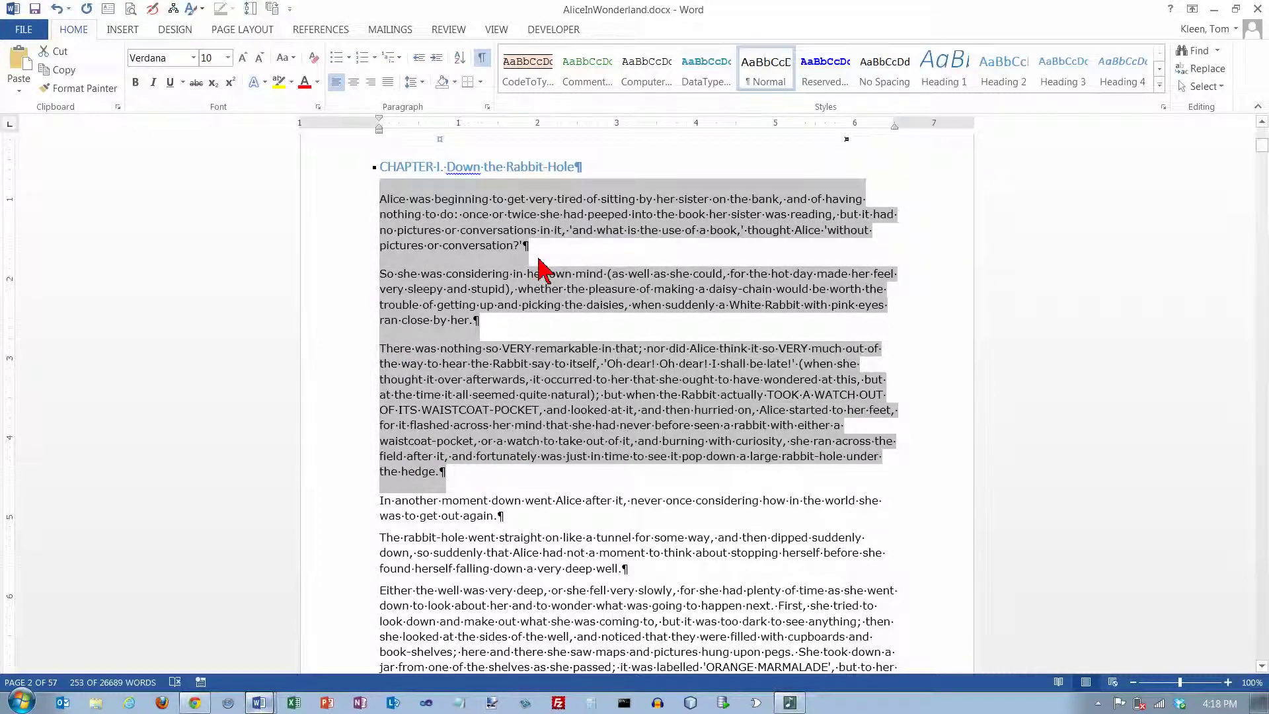
pyautogui.click(448, 249)
pyautogui.moveTo(382, 253); pyautogui.dragTo(532, 247)
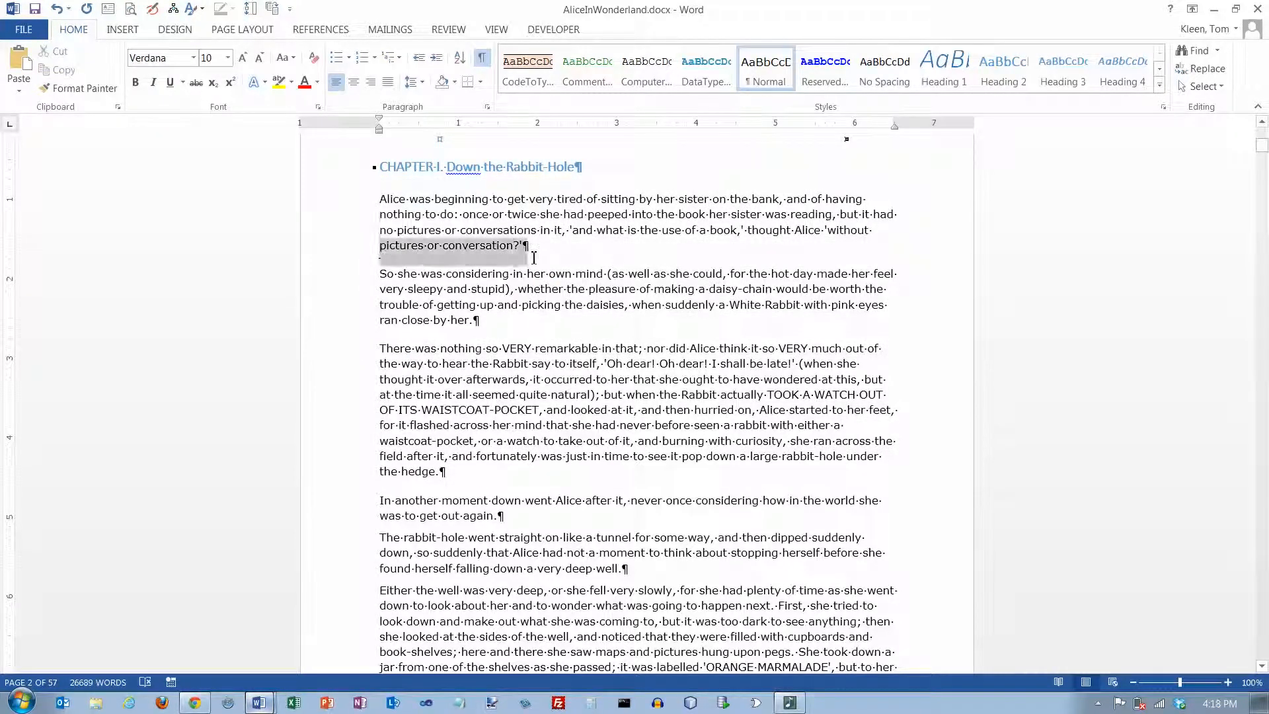
pyautogui.moveTo(380, 199)
pyautogui.mouseDown()
pyautogui.moveTo(469, 410)
pyautogui.moveTo(446, 474)
pyautogui.mouseUp()
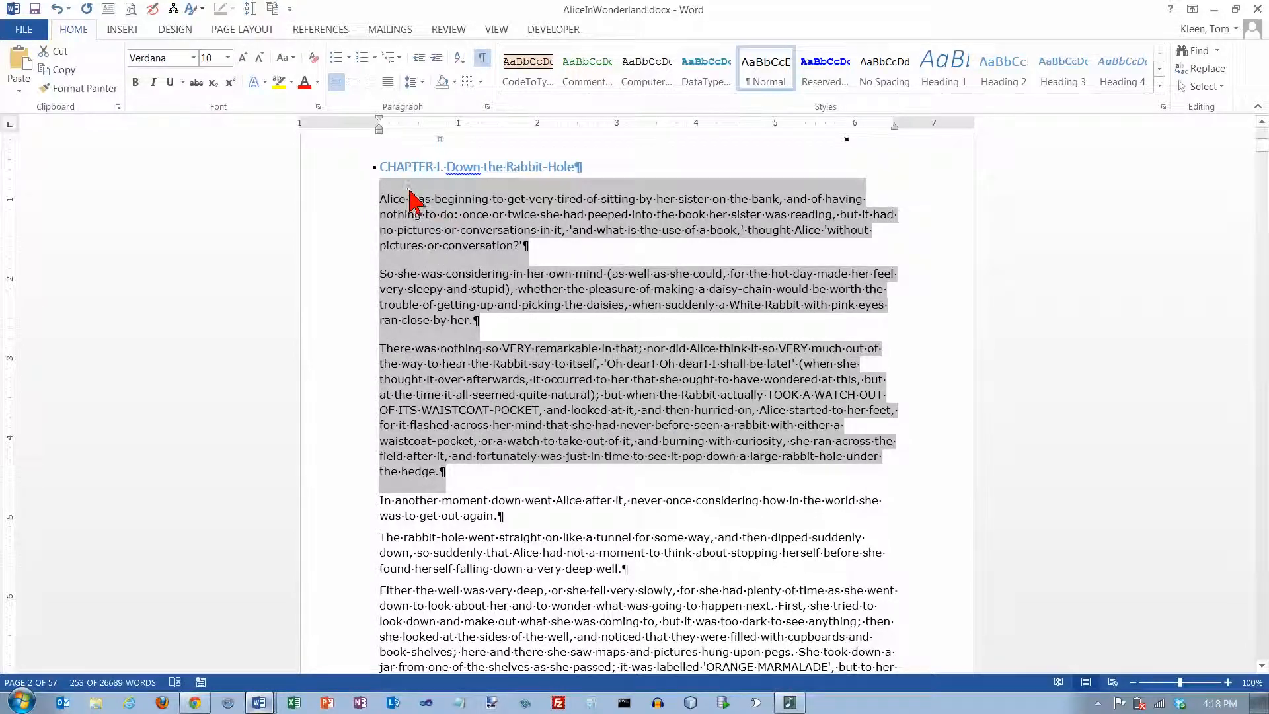
pyautogui.click(486, 106)
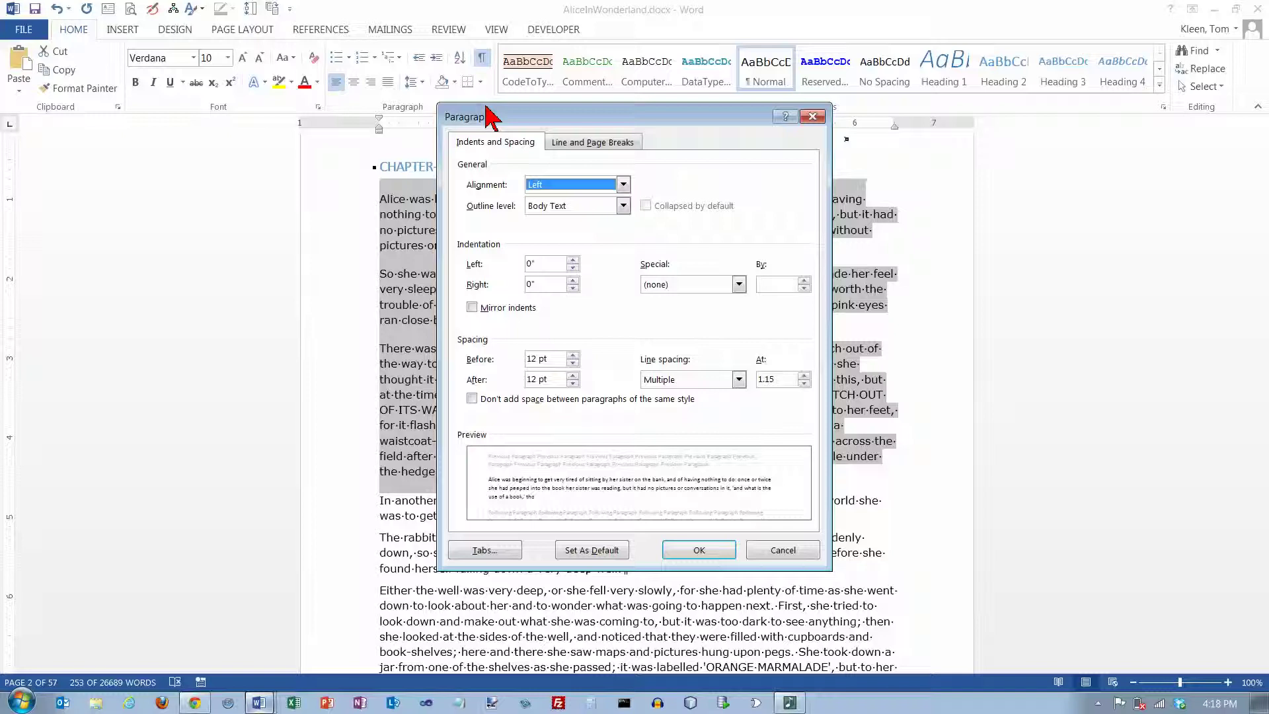
# Set the space after the first three body paragraphs back to 0 pt.
pyautogui.click(574, 384)
pyautogui.click(573, 384)
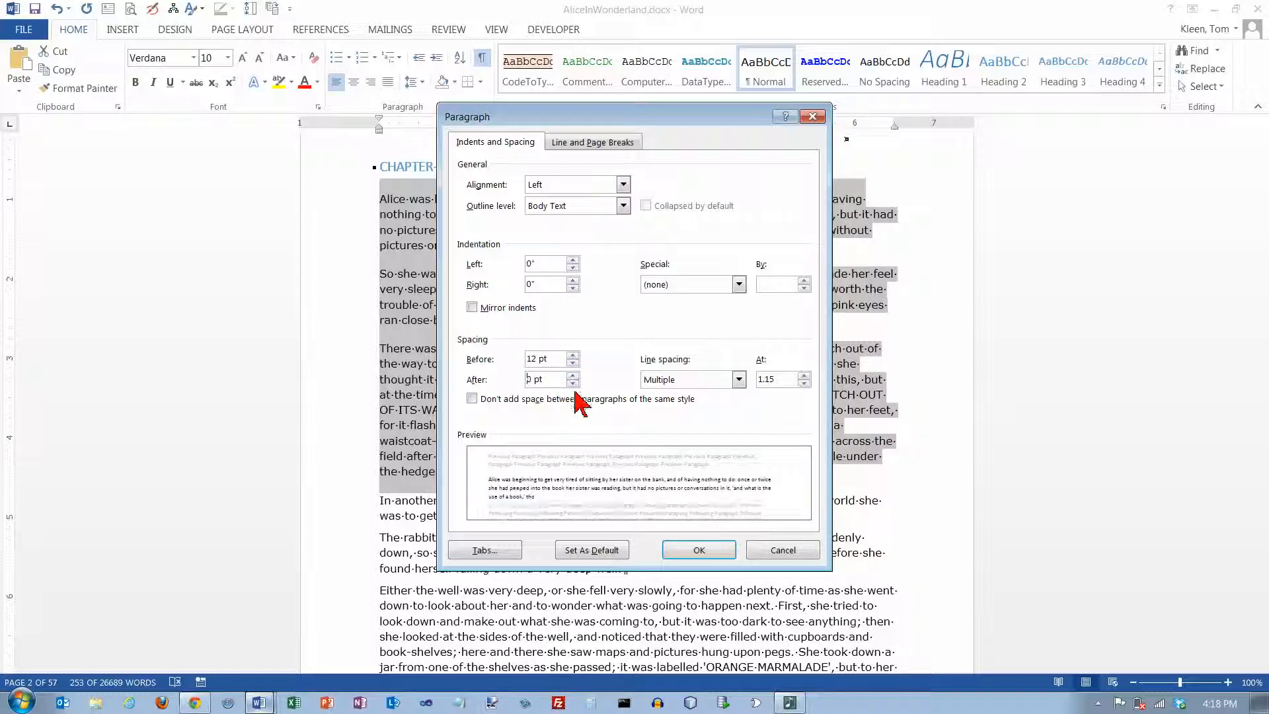
pyautogui.click(699, 554)
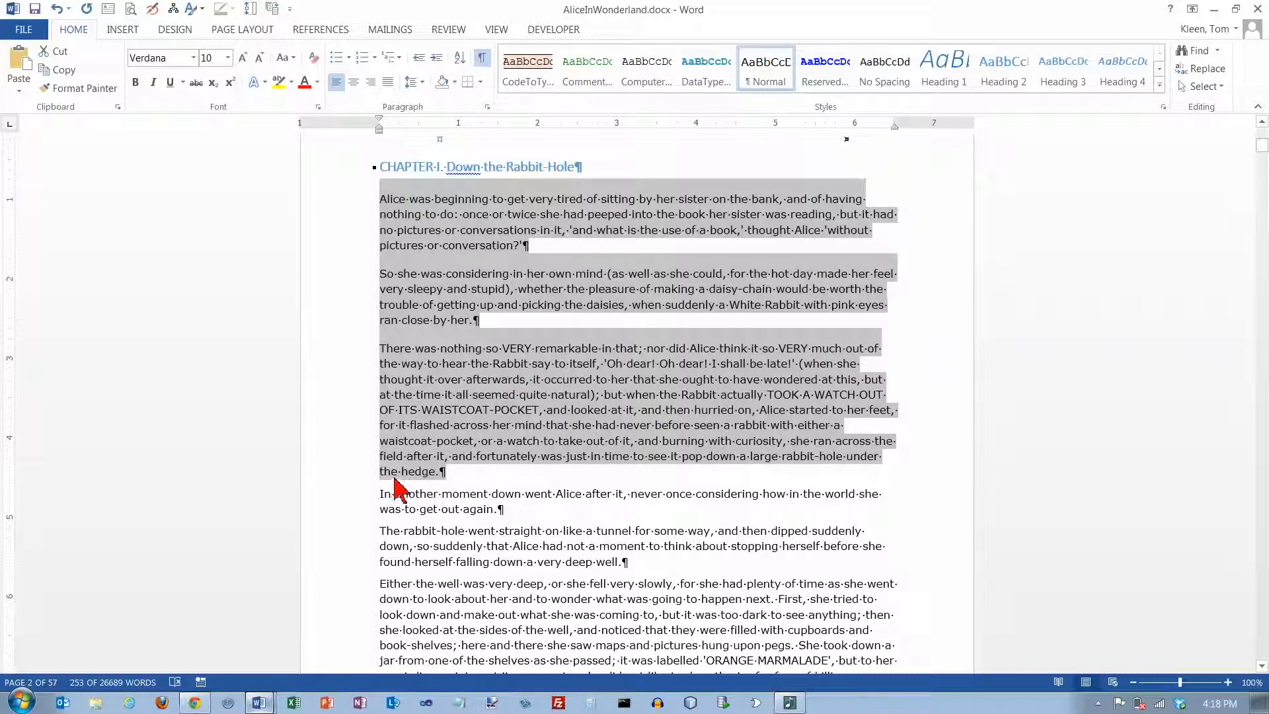
pyautogui.click(463, 382)
# Highlight the first lines of the second, third and 'In another moment' paragraphs to check spacing, then deselect.
pyautogui.moveTo(379, 198); pyautogui.dragTo(712, 204)
pyautogui.moveTo(381, 273); pyautogui.dragTo(672, 271)
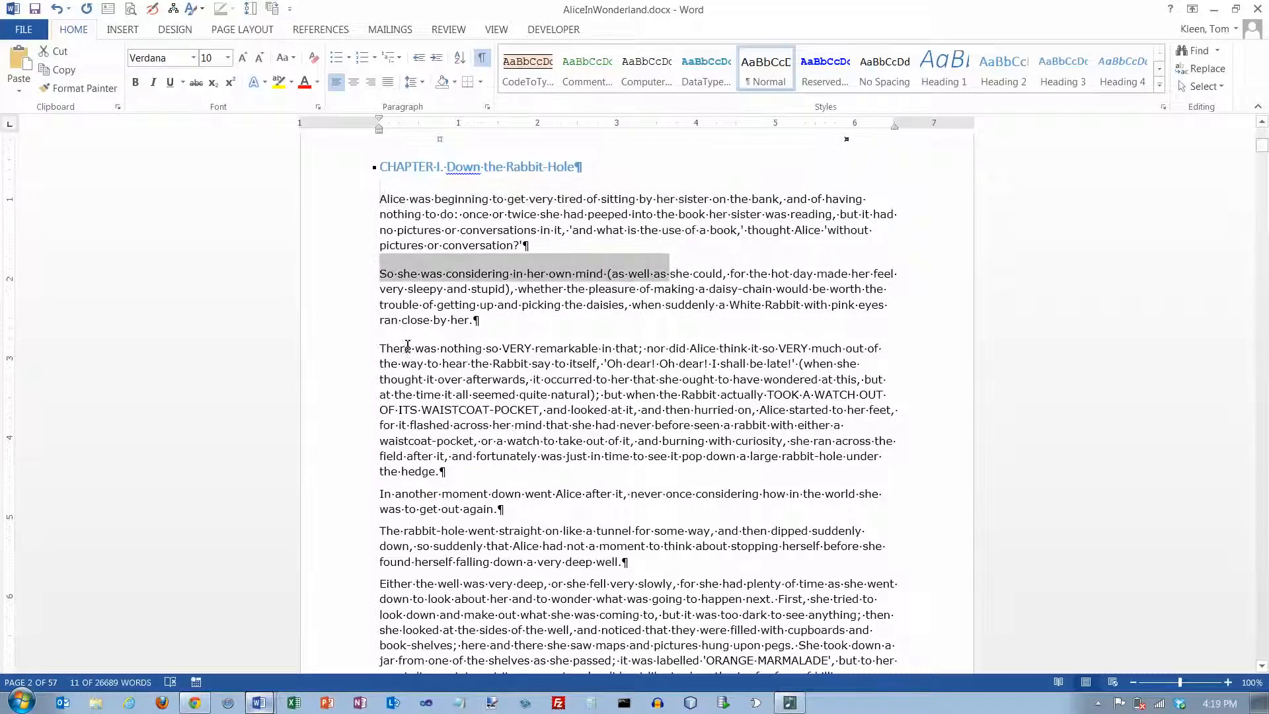
pyautogui.moveTo(379, 347); pyautogui.dragTo(862, 349)
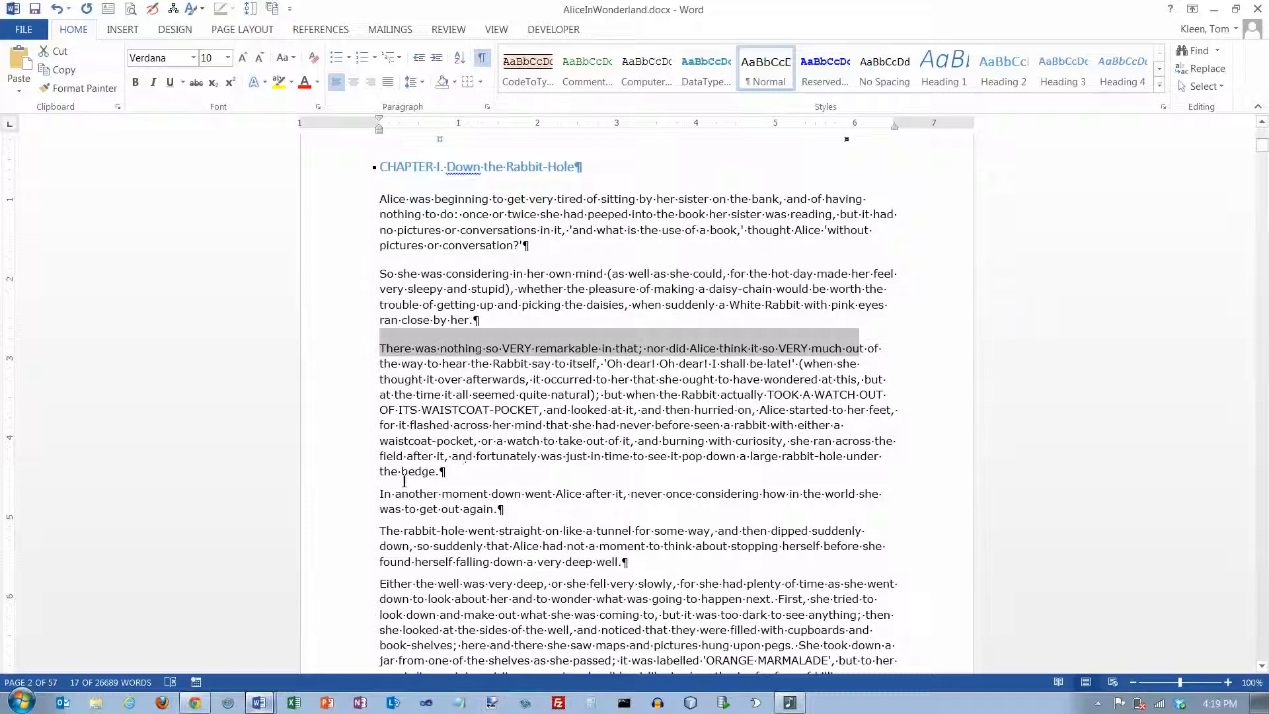
pyautogui.moveTo(380, 493); pyautogui.dragTo(670, 493)
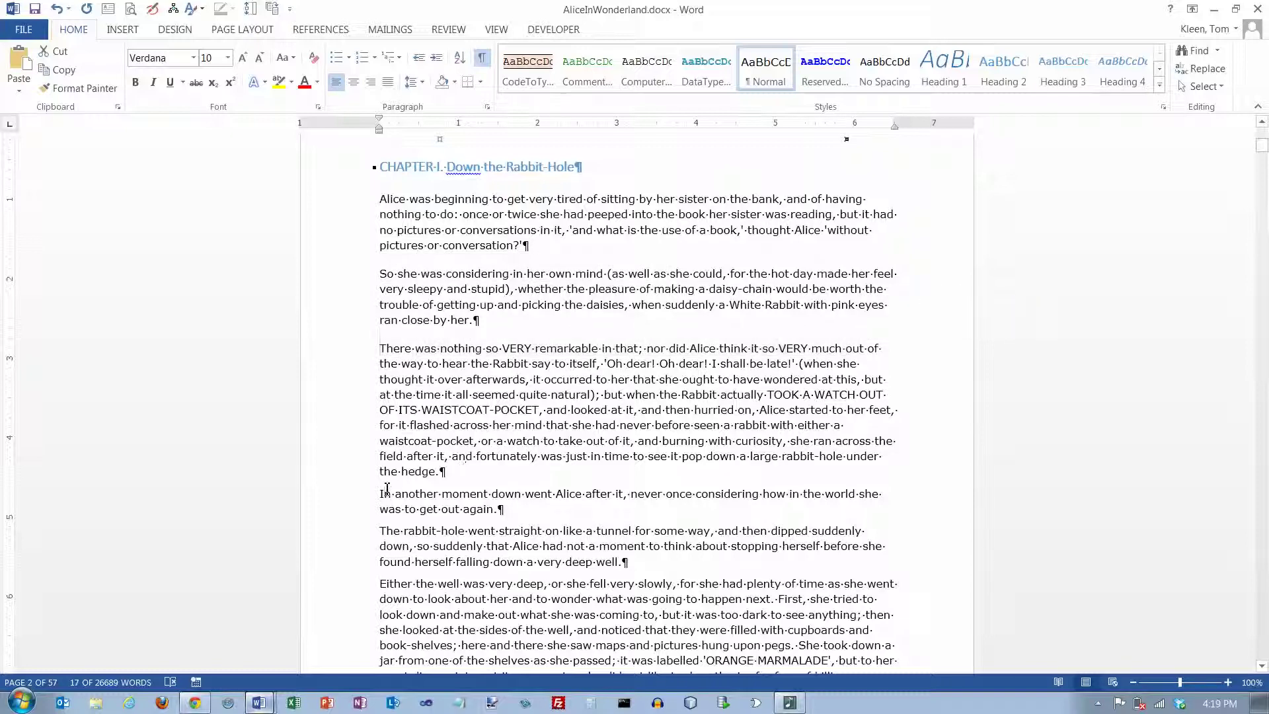
pyautogui.click(416, 352)
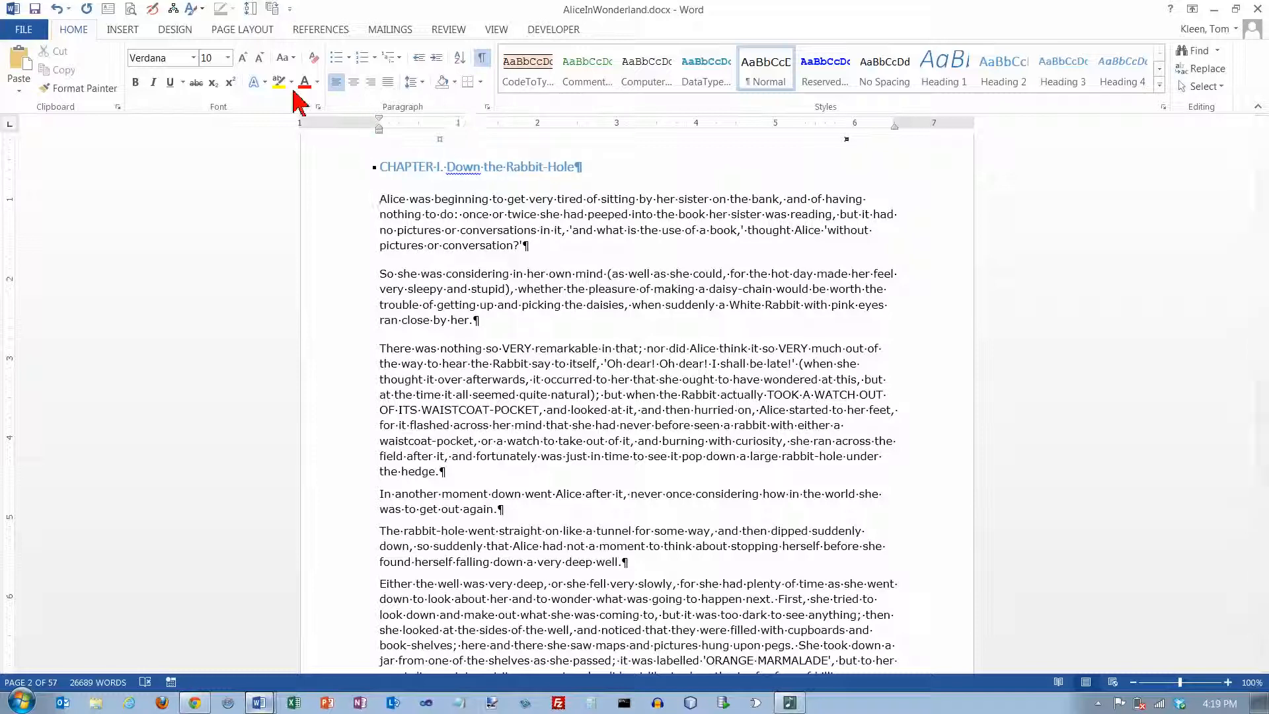
# On Page Layout, give the first four body paragraphs 12 pt before and 12 pt after.
pyautogui.click(238, 30)
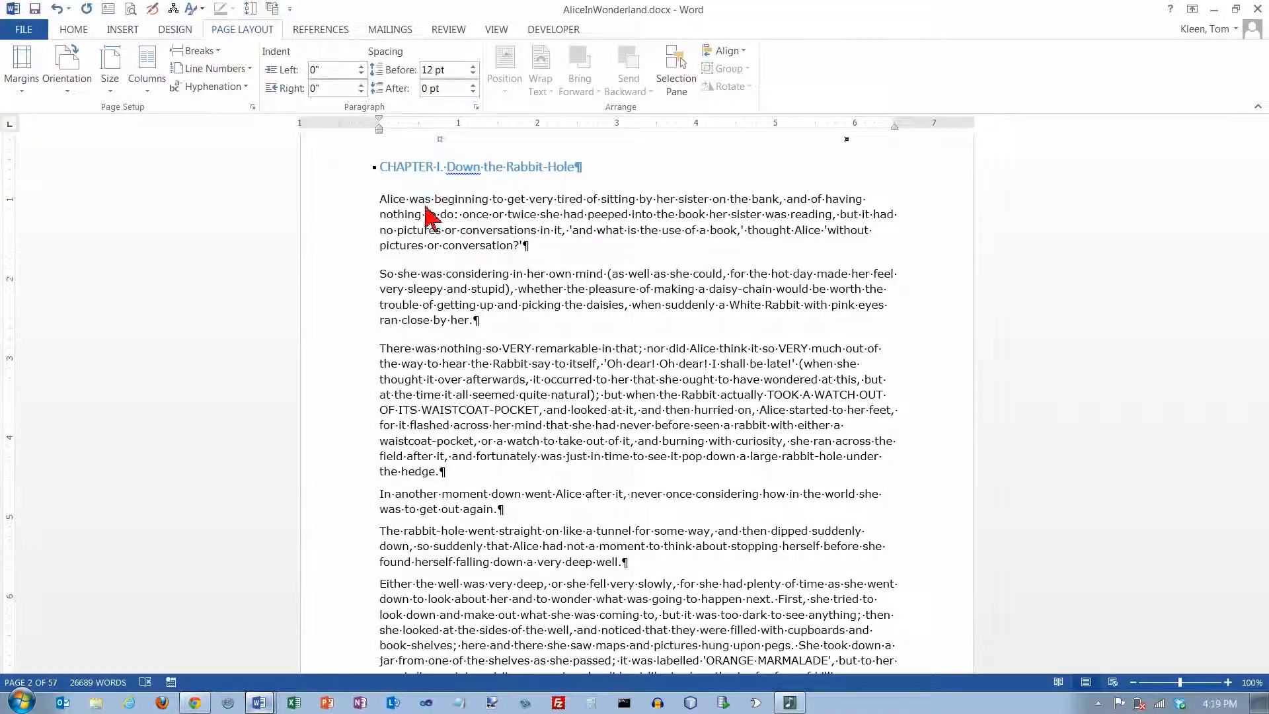
pyautogui.moveTo(380, 199); pyautogui.dragTo(581, 504)
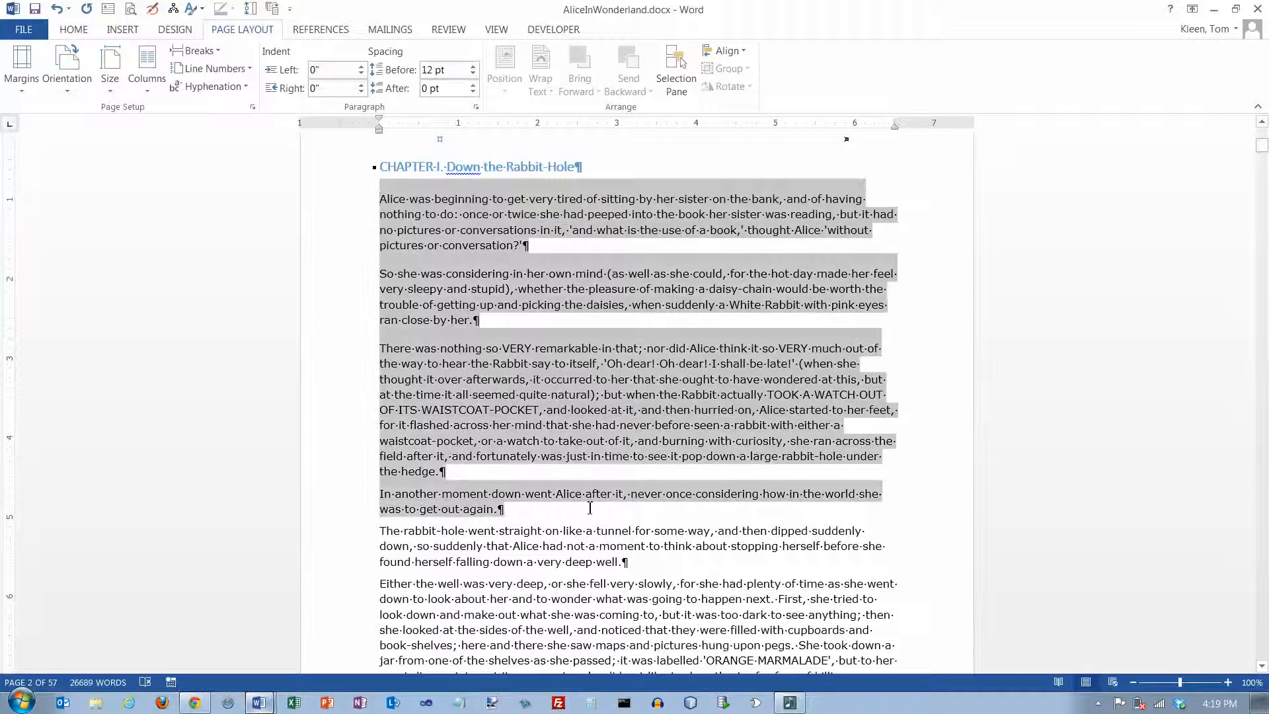
pyautogui.click(473, 69)
pyautogui.click(473, 70)
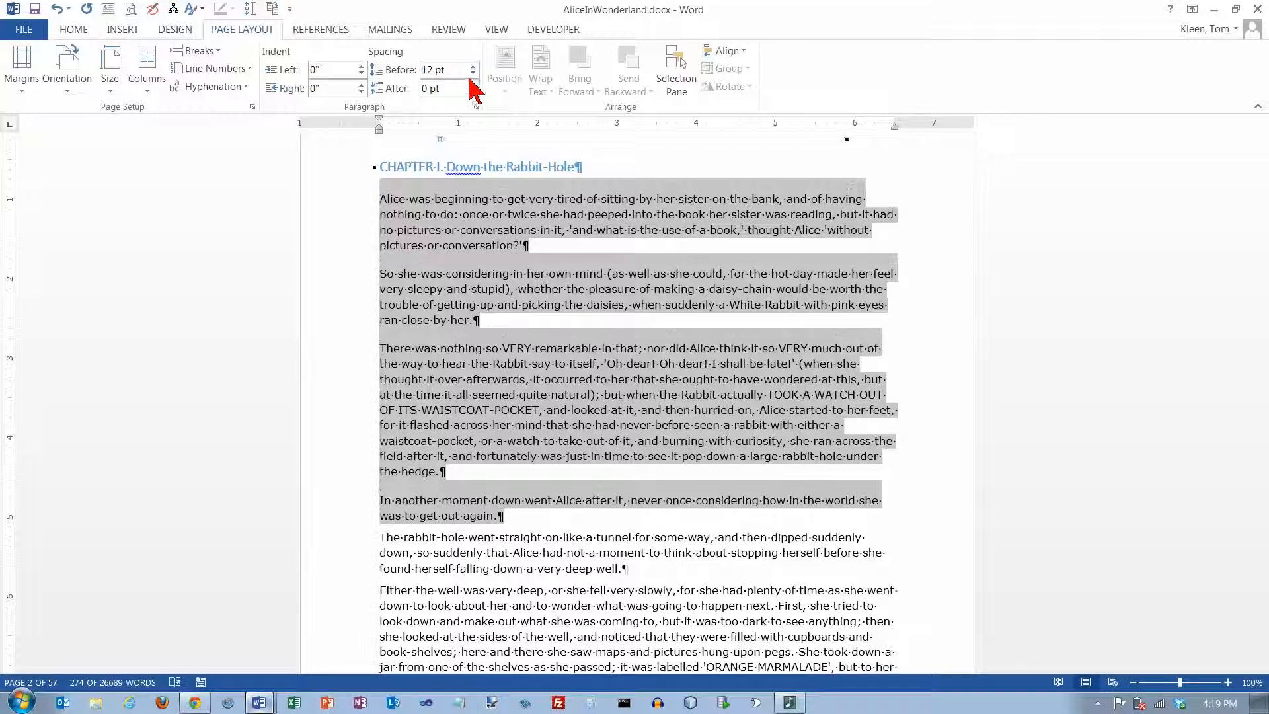
pyautogui.click(473, 84)
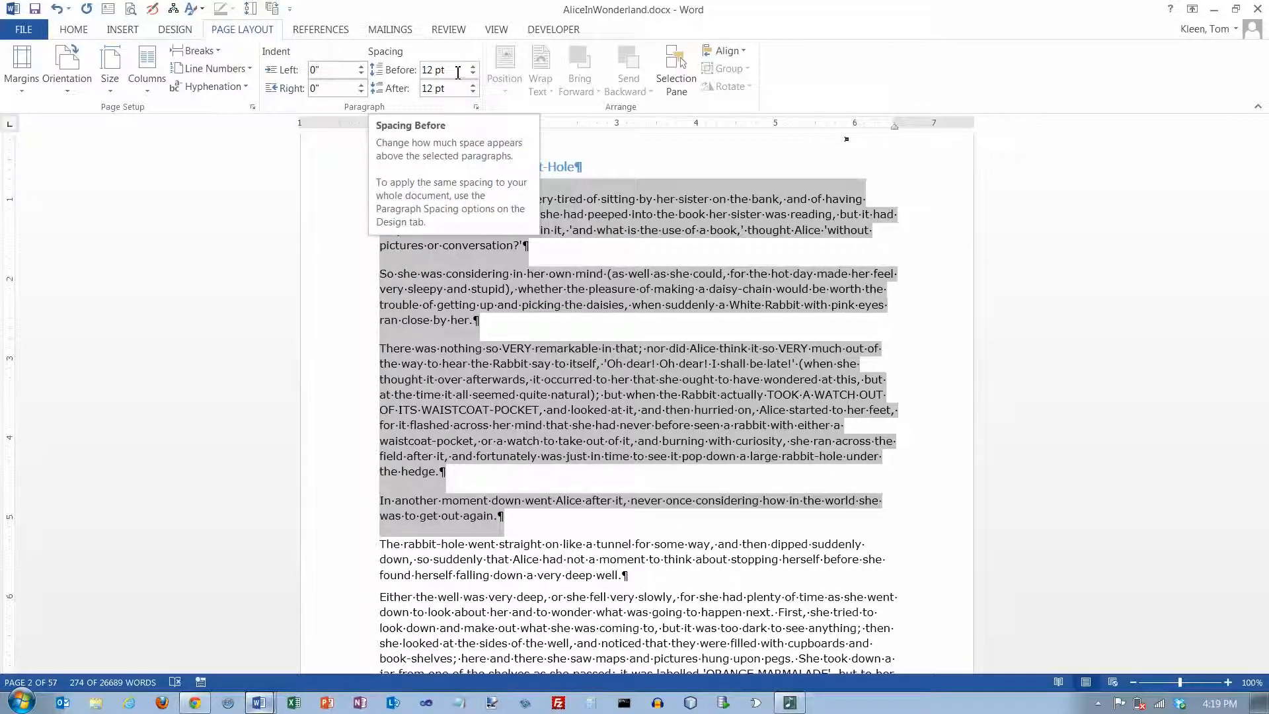
# Check the Spacing Before and After values on the ribbon and deselect to view the spacing.
pyautogui.click(457, 72)
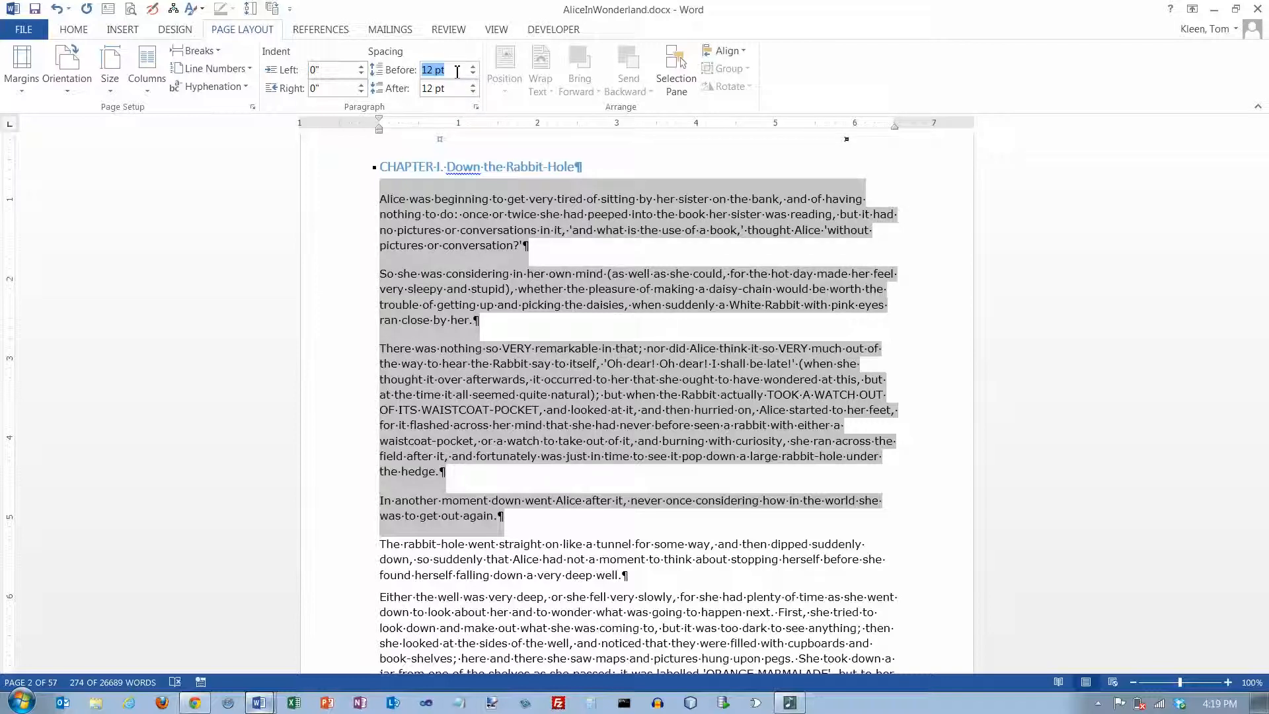
pyautogui.click(454, 88)
pyautogui.click(452, 87)
pyautogui.press('Escape')
pyautogui.click(430, 198)
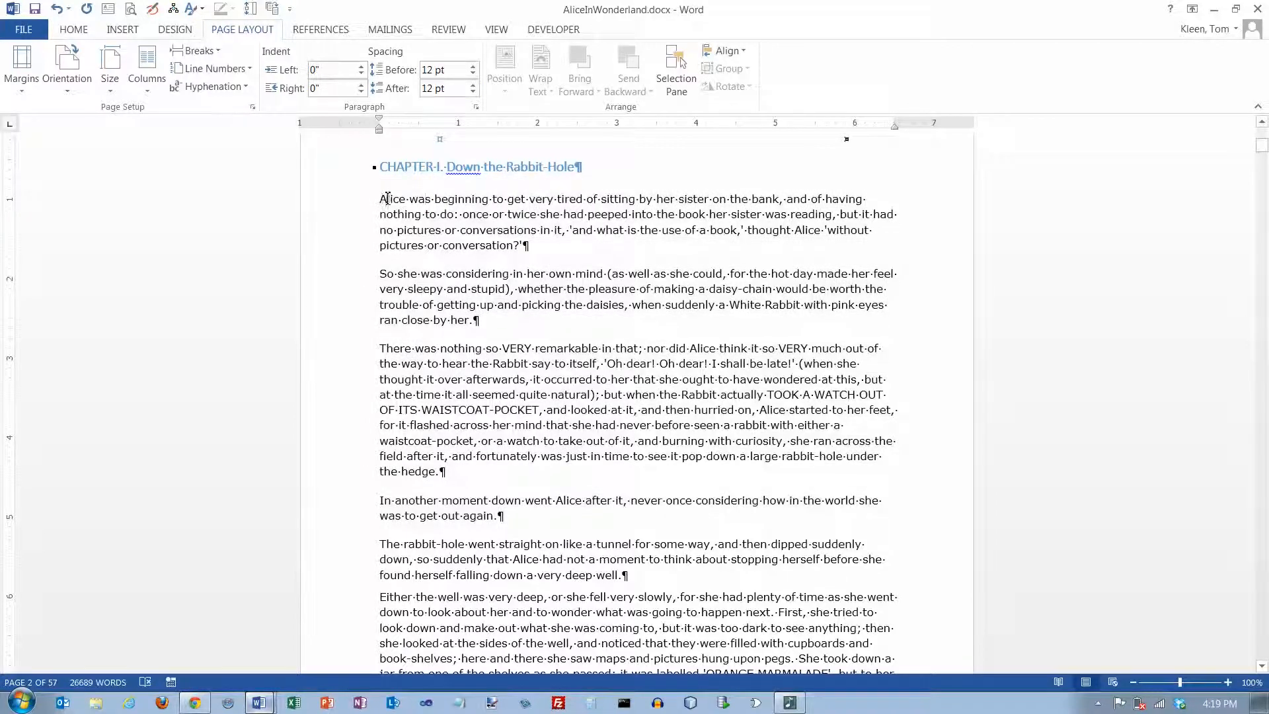
pyautogui.moveTo(380, 202); pyautogui.dragTo(542, 486)
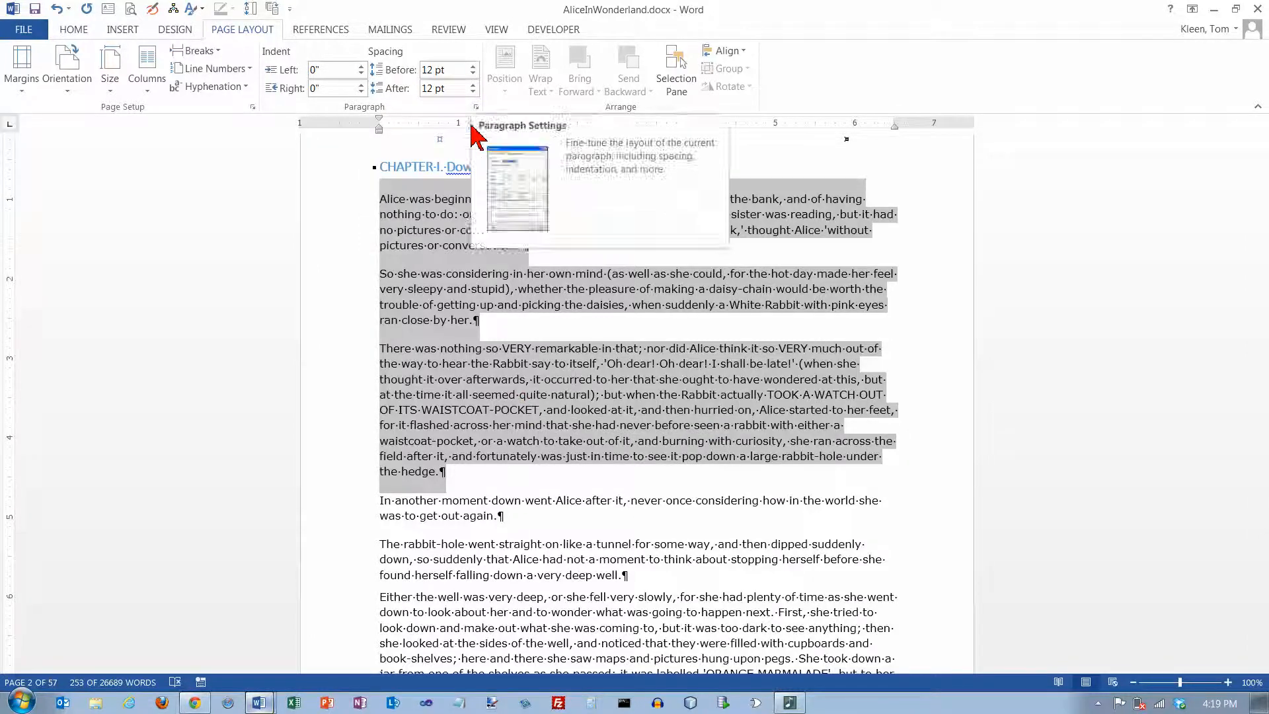
pyautogui.click(382, 199)
pyautogui.hotkey('ctrl', 'shift', 'Down')
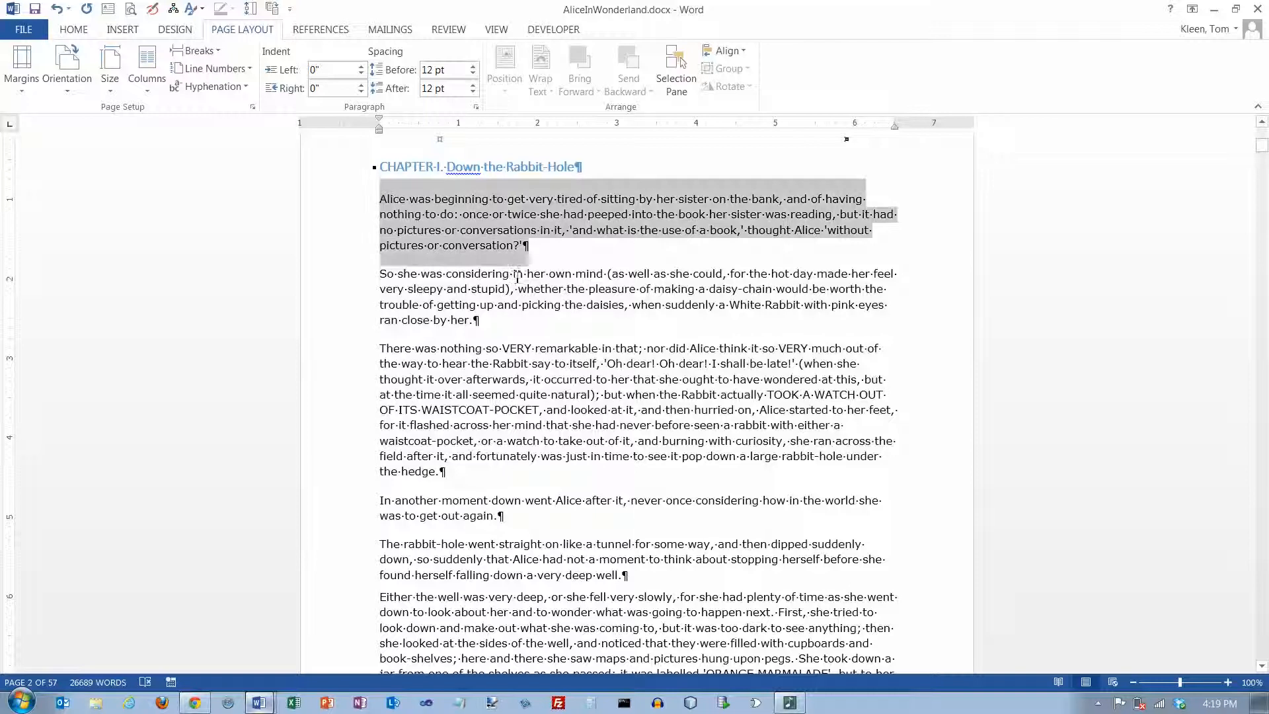
pyautogui.hotkey('ctrl', 'shift', 'Down')
pyautogui.hotkey('ctrl', 'shift', 'Down')
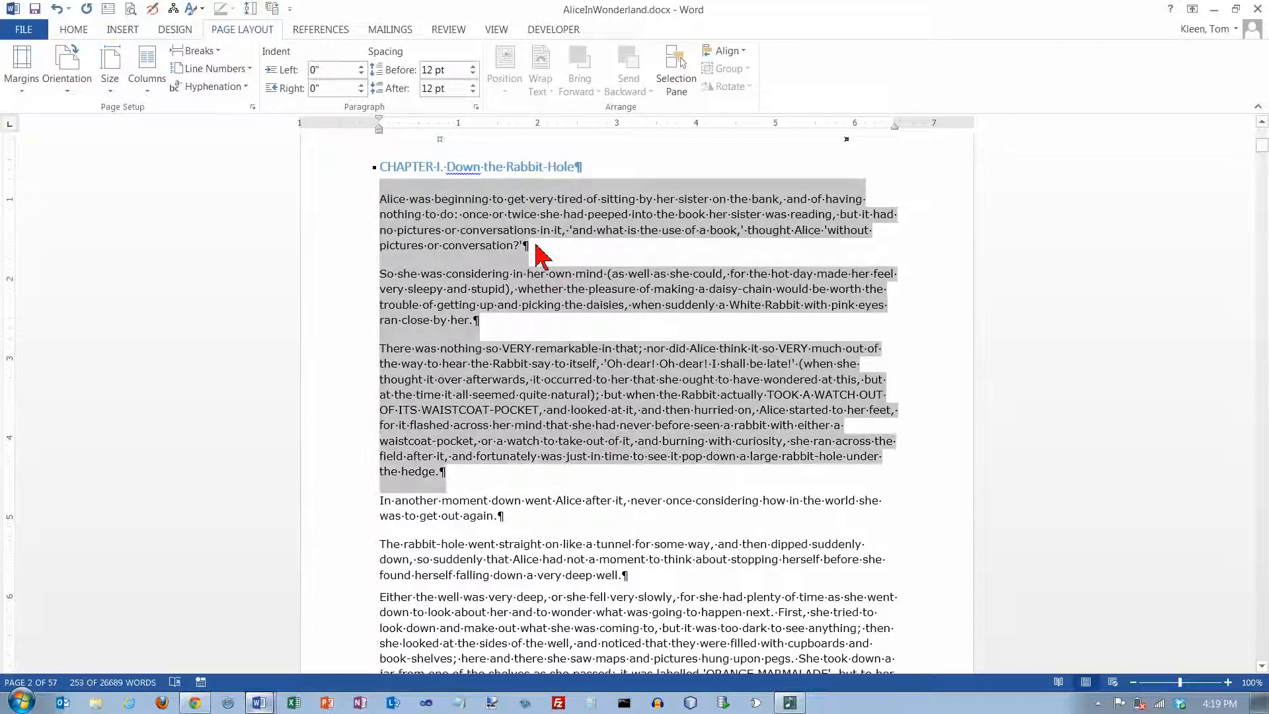
pyautogui.click(538, 247)
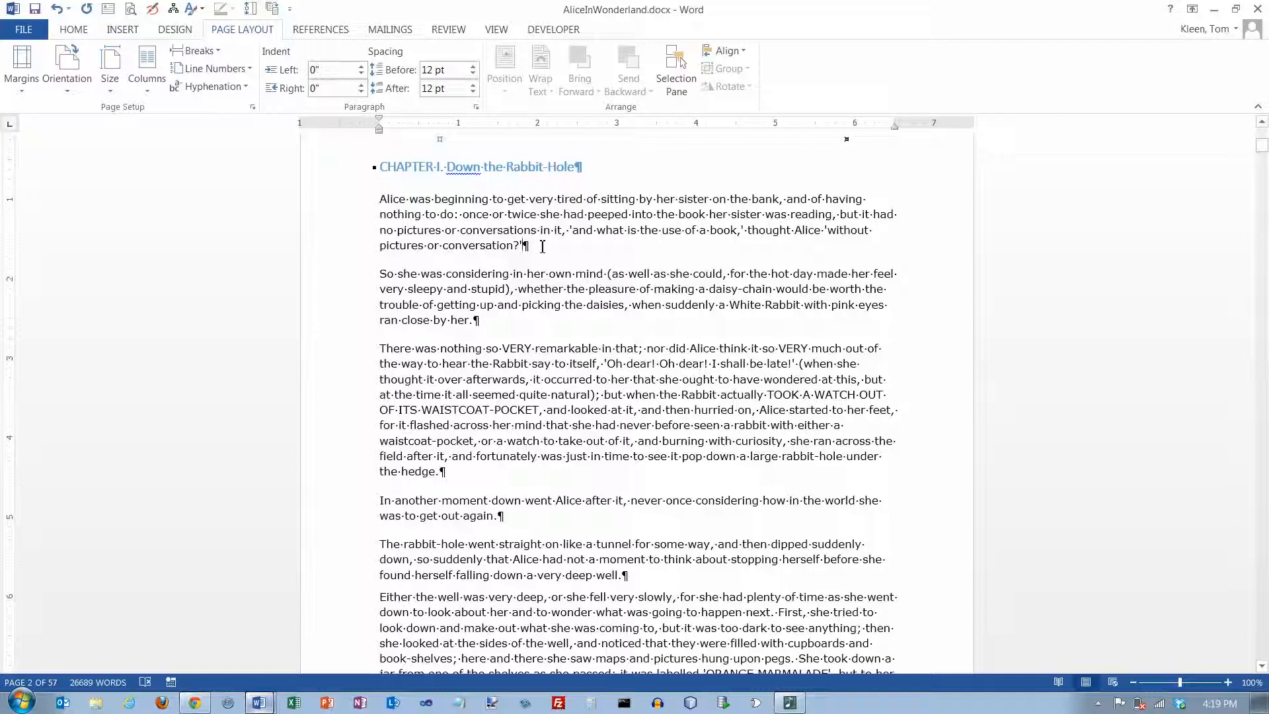
pyautogui.press('Return')
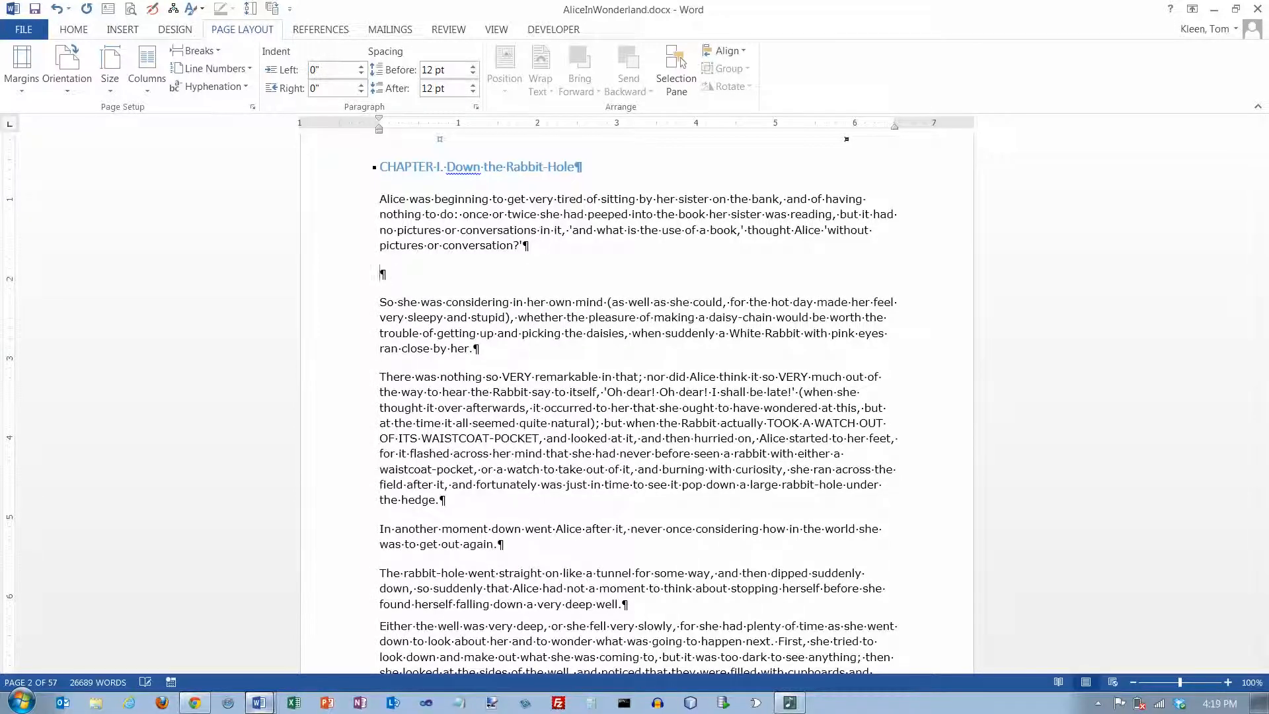
pyautogui.press('Delete')
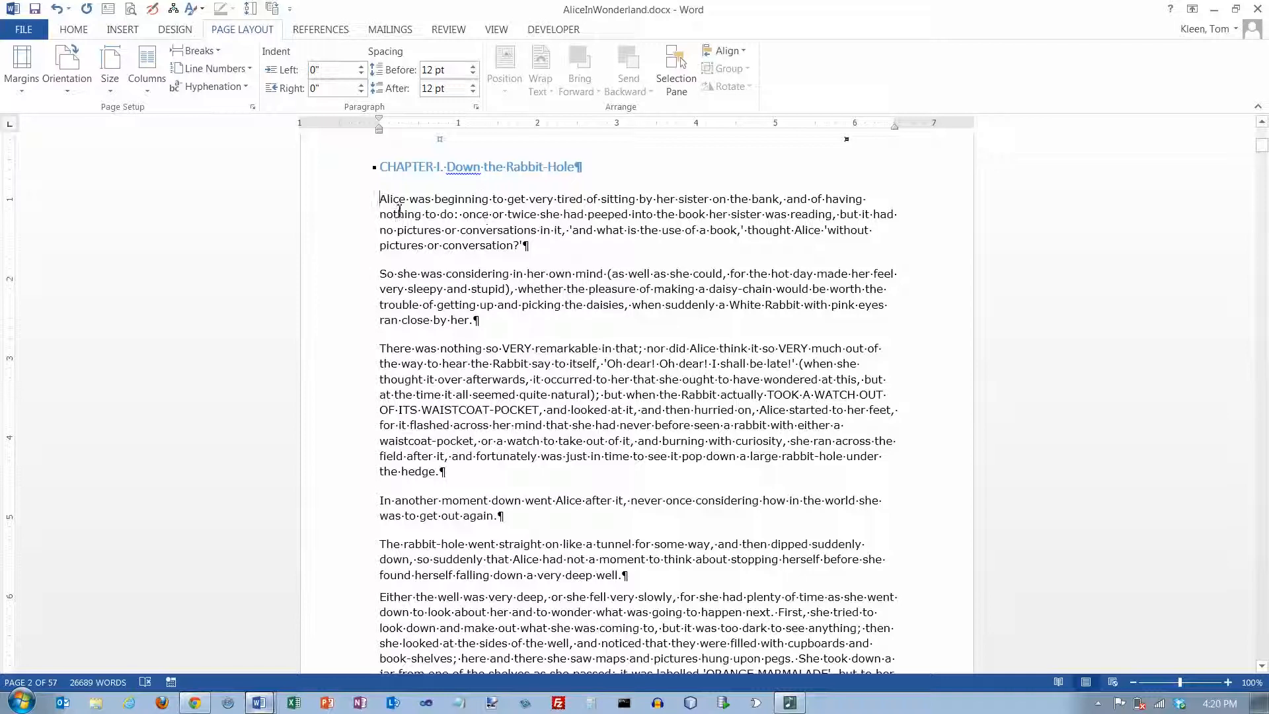
# Set Spacing Before to 15 pt for the first four body paragraphs, keeping 12 pt after.
pyautogui.moveTo(381, 201); pyautogui.dragTo(612, 518)
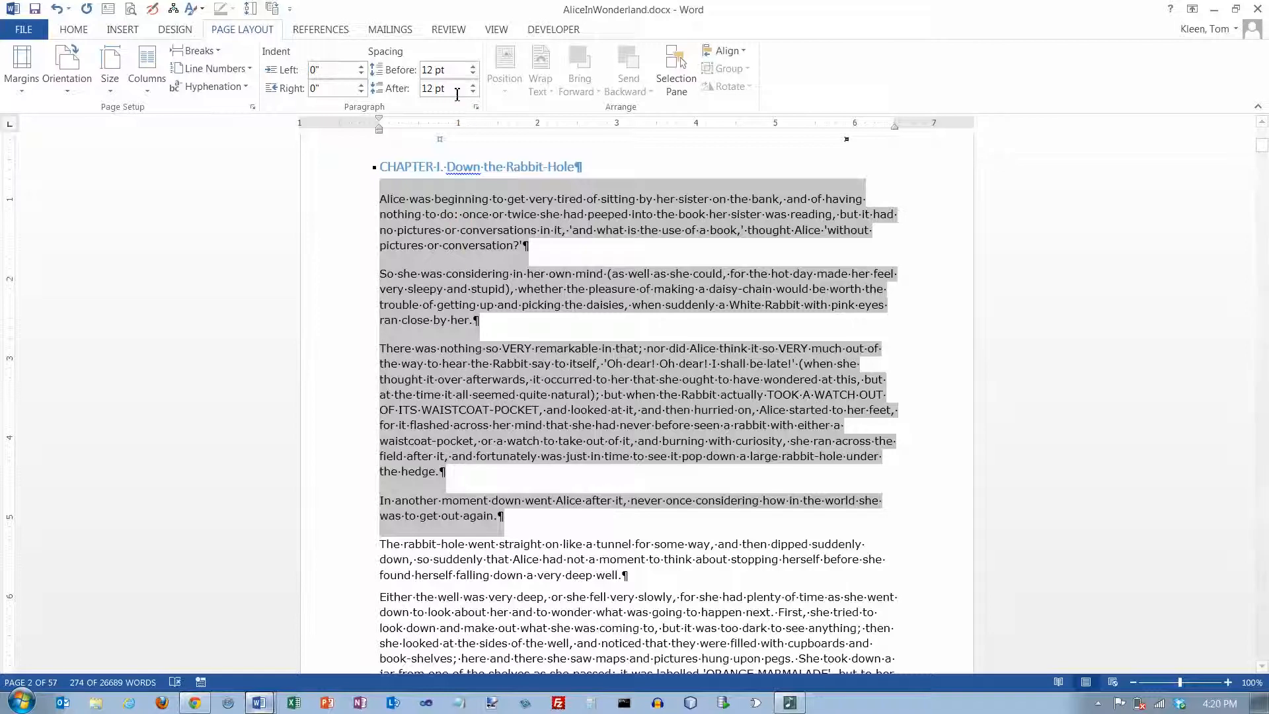
pyautogui.click(436, 71)
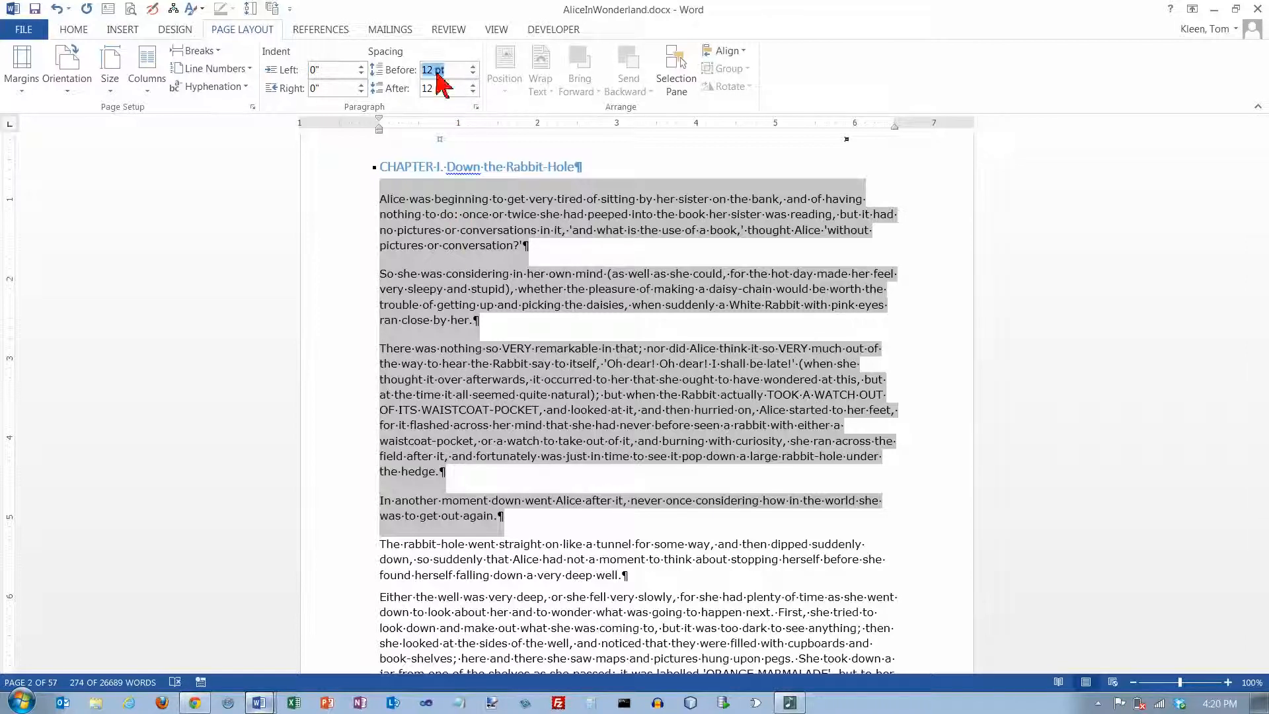
pyautogui.write('1')
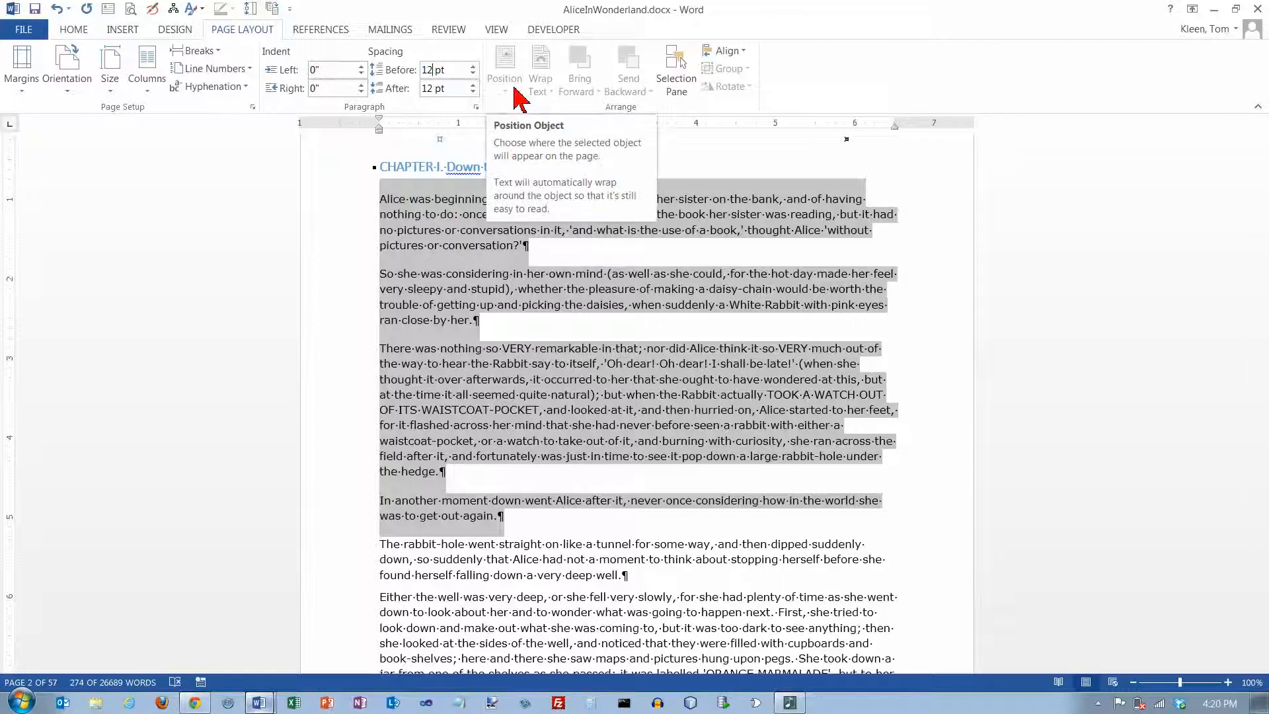
pyautogui.press('BackSpace')
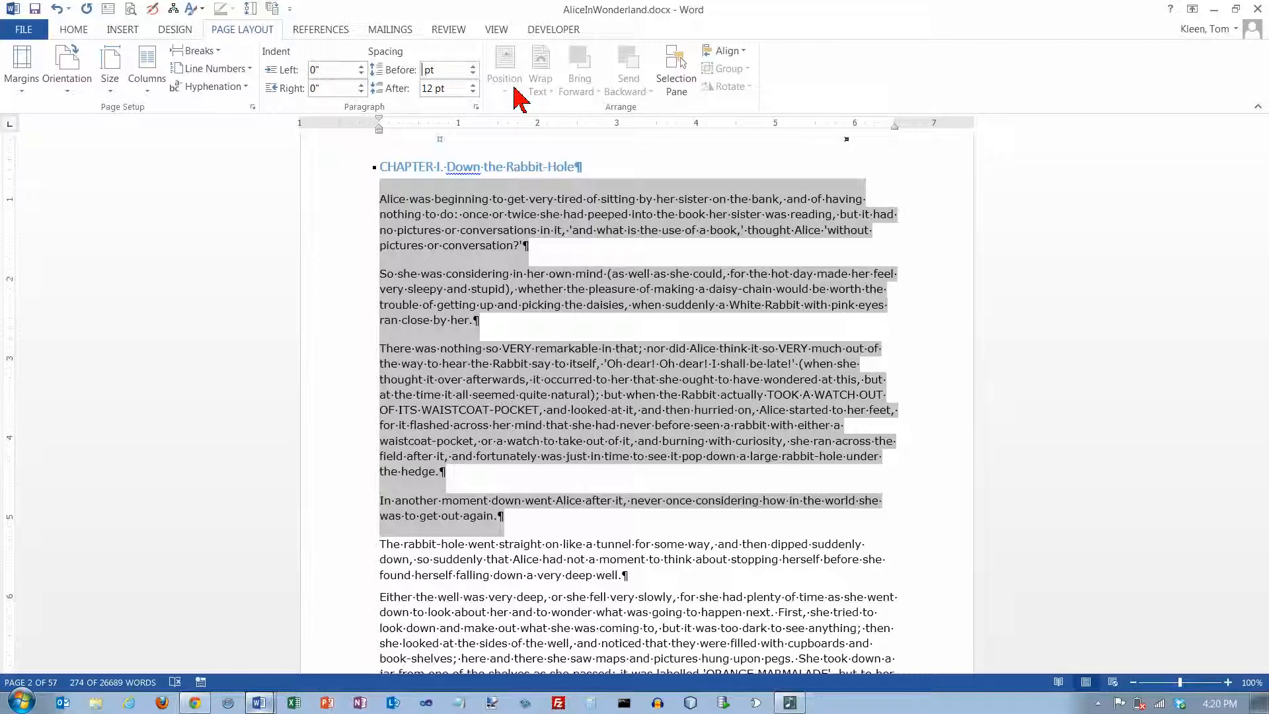
pyautogui.write('5')
pyautogui.click(459, 88)
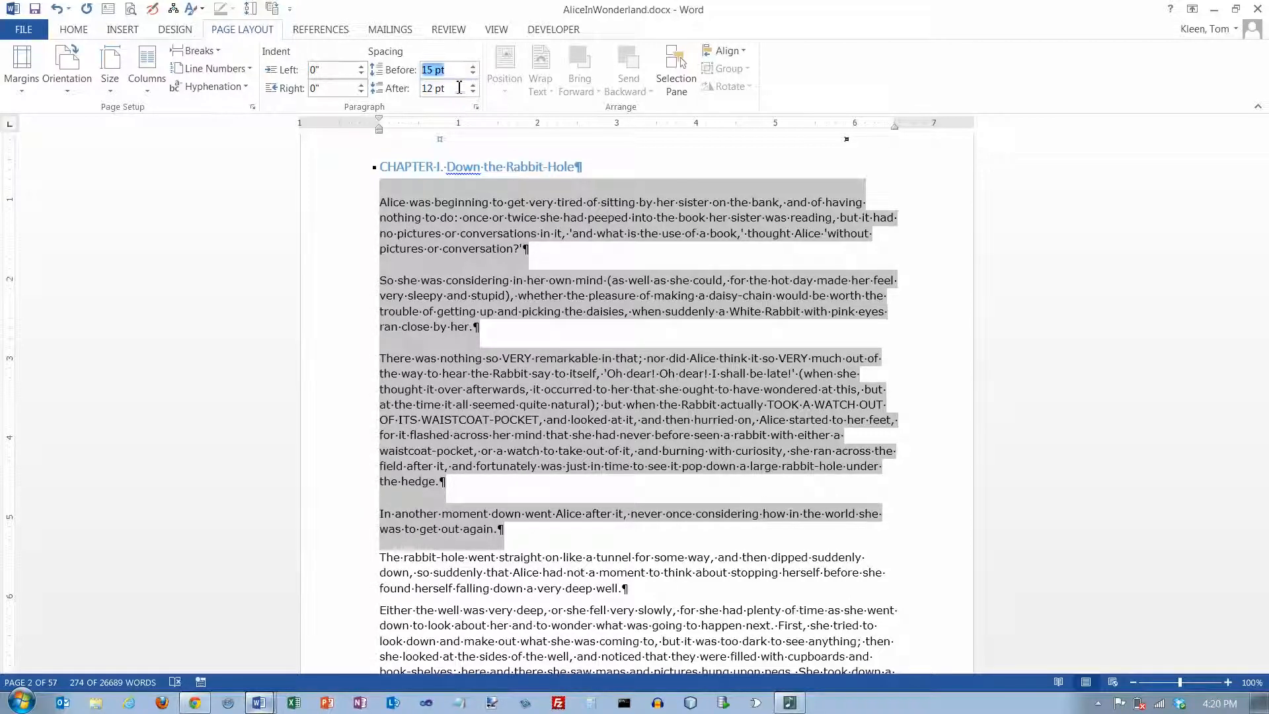
pyautogui.click(386, 206)
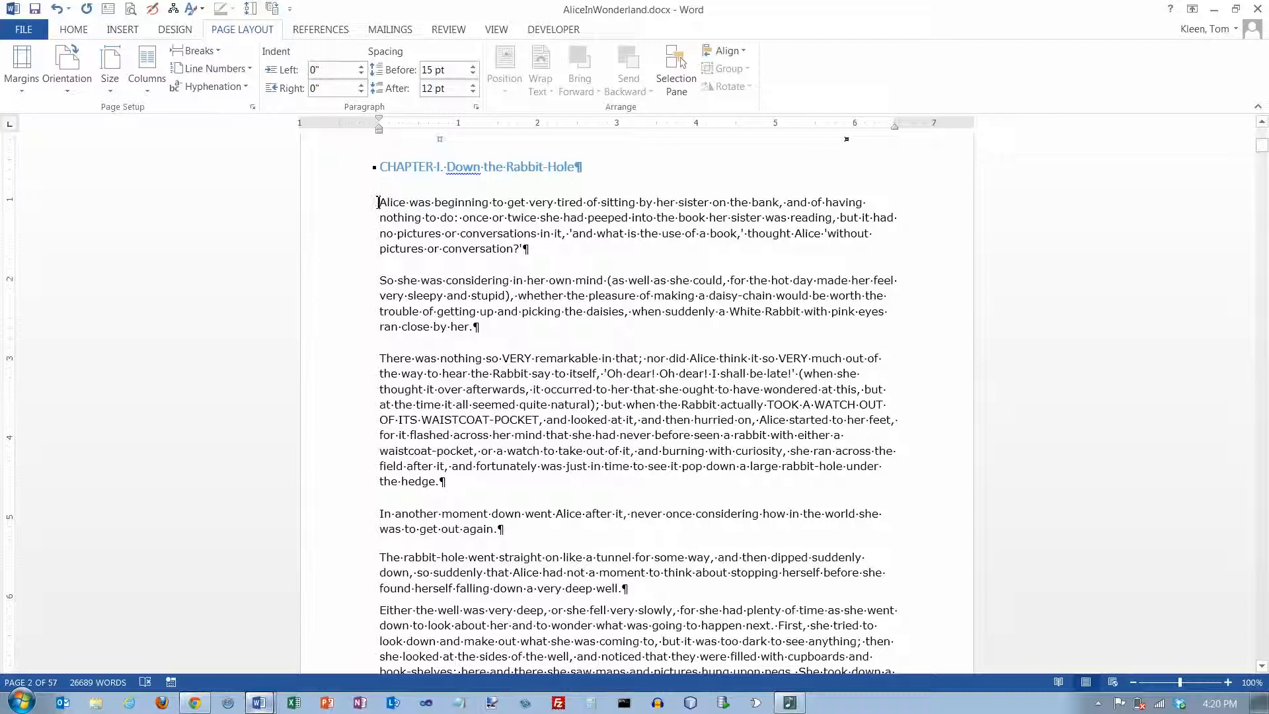
pyautogui.moveTo(378, 202); pyautogui.dragTo(630, 256)
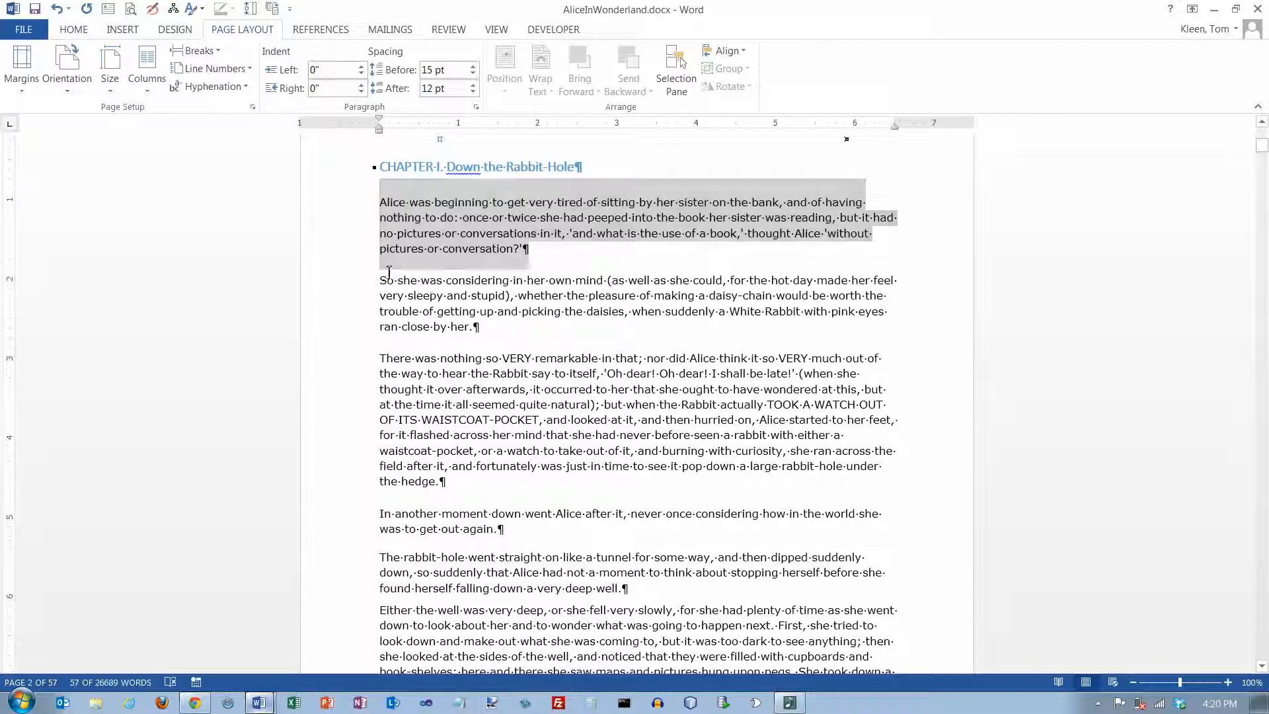
pyautogui.moveTo(386, 272); pyautogui.dragTo(586, 317)
pyautogui.click(395, 359)
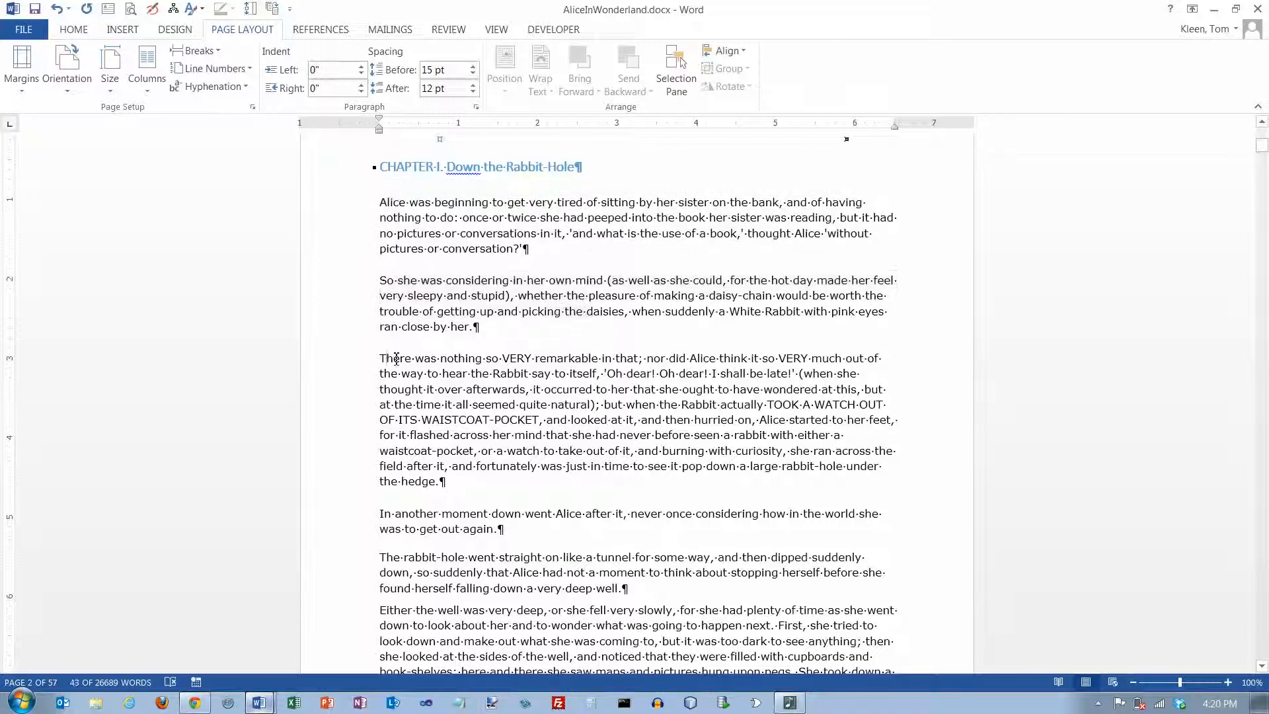
pyautogui.moveTo(396, 358); pyautogui.dragTo(807, 489)
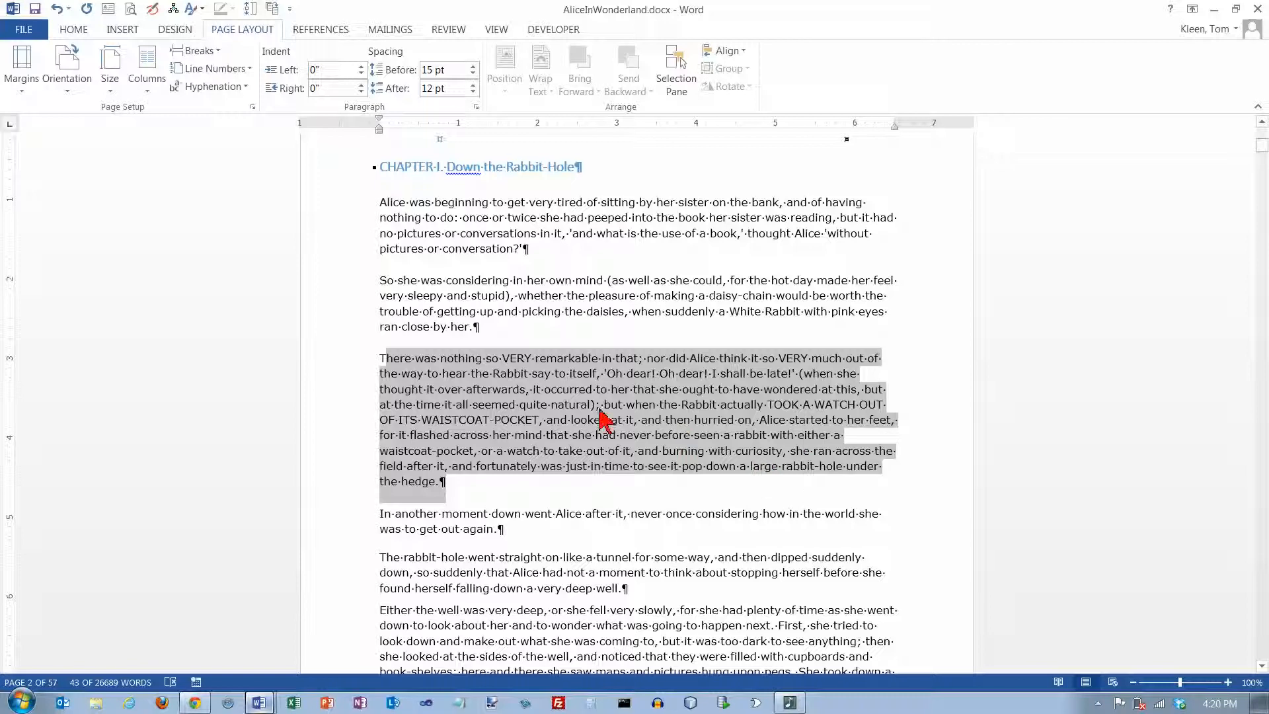
pyautogui.click(389, 361)
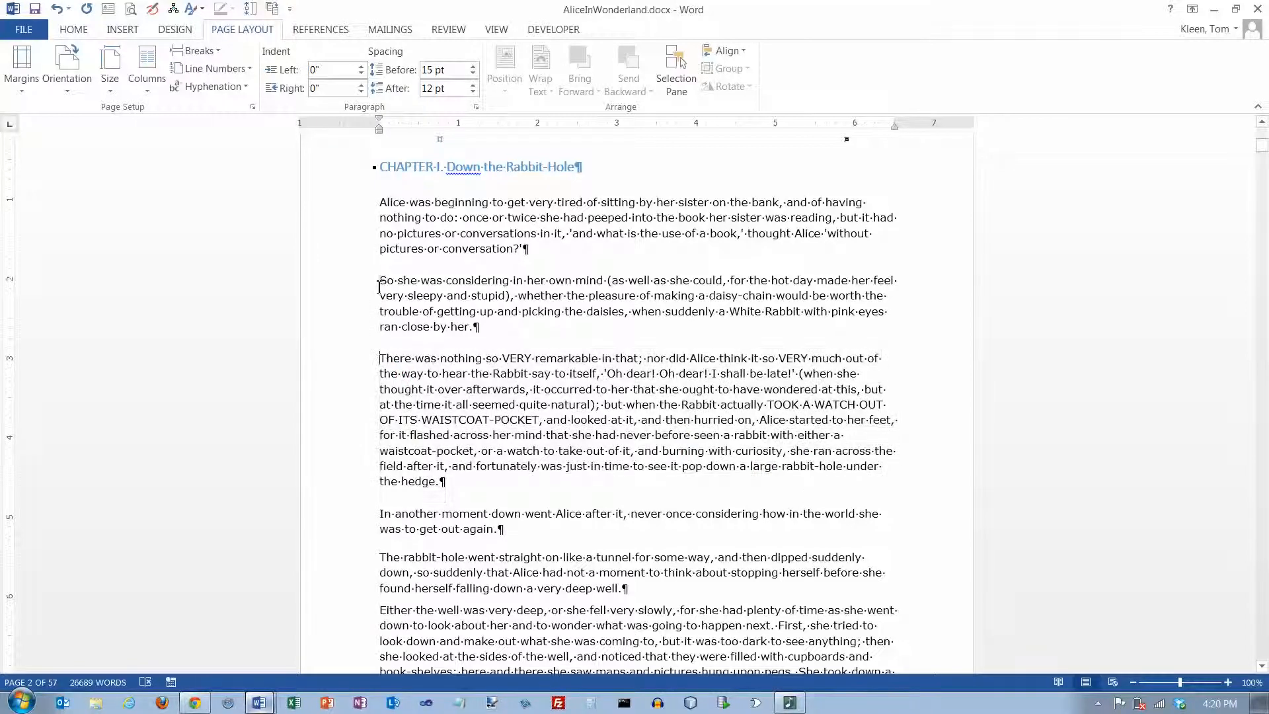
pyautogui.moveTo(378, 287)
pyautogui.mouseDown()
pyautogui.moveTo(531, 354)
pyautogui.moveTo(524, 335)
pyautogui.mouseUp()
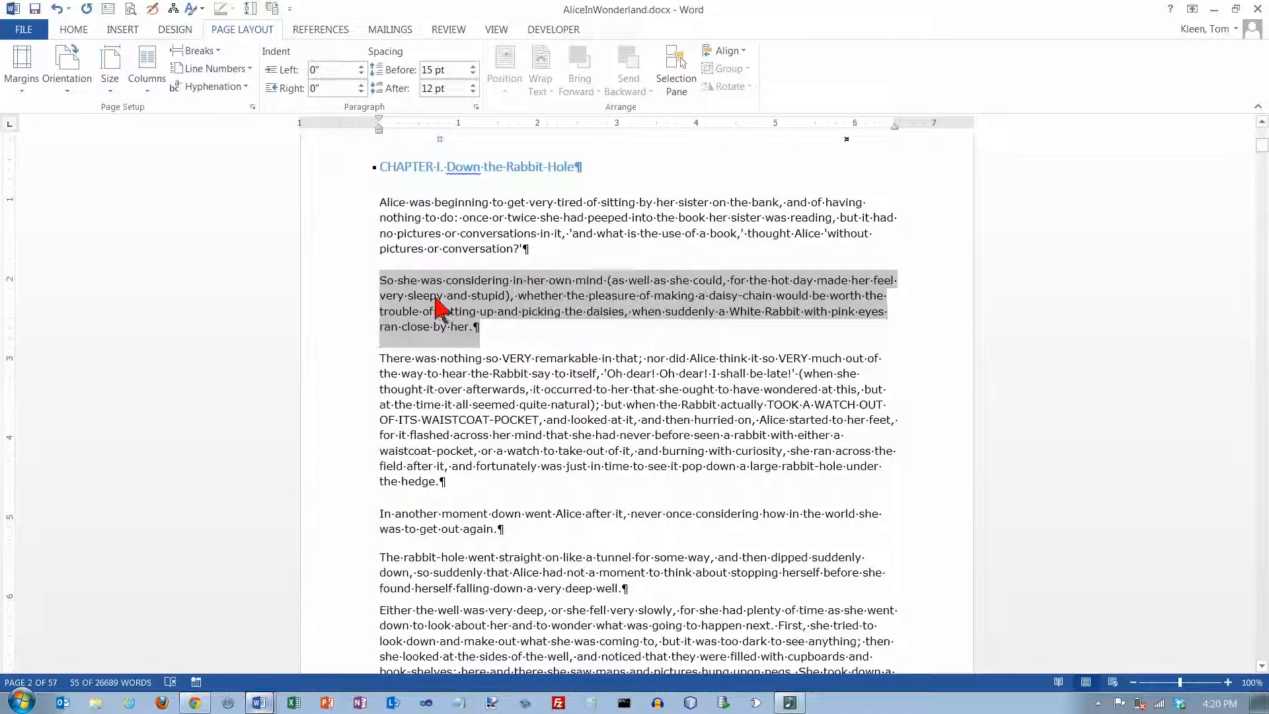
pyautogui.moveTo(381, 358); pyautogui.dragTo(860, 376)
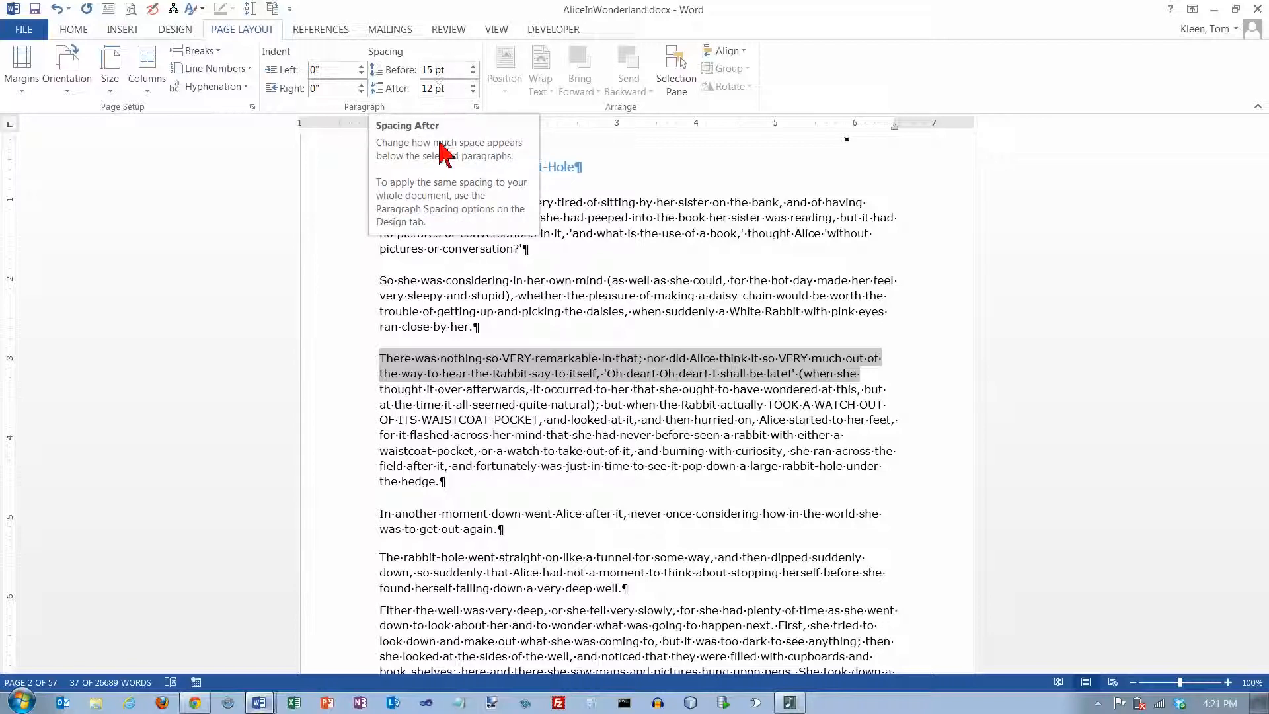
pyautogui.click(570, 206)
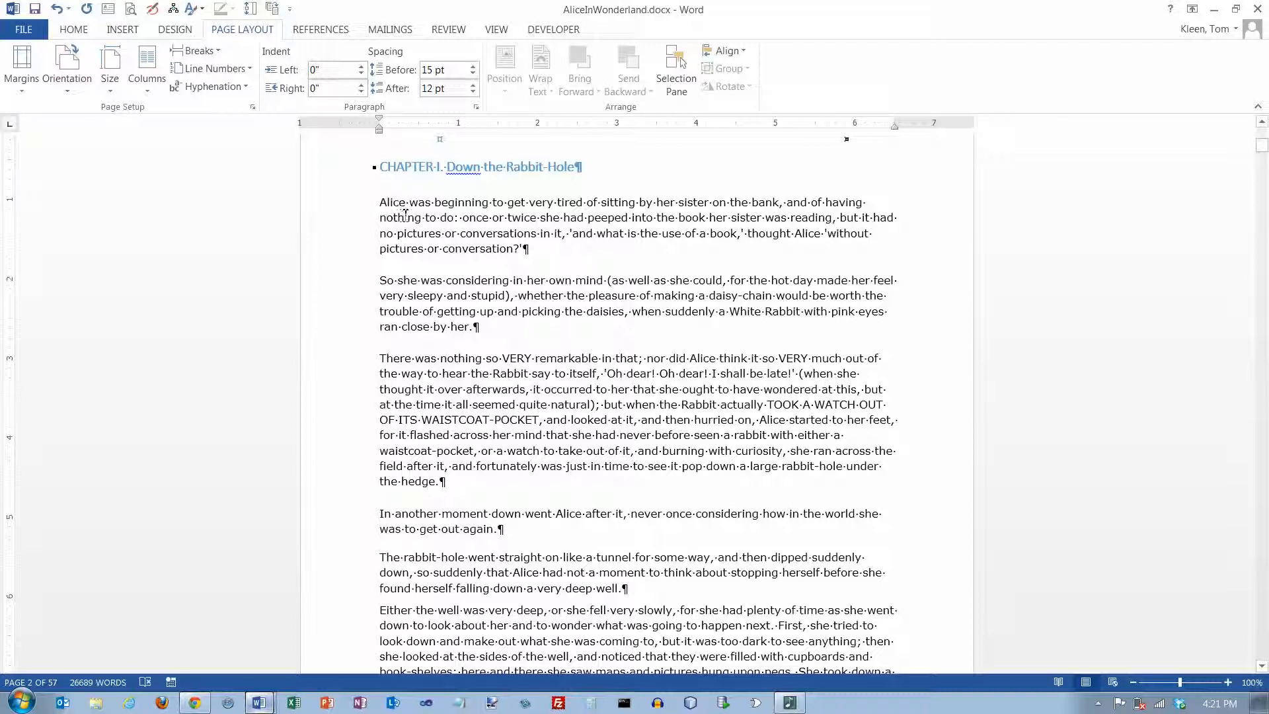